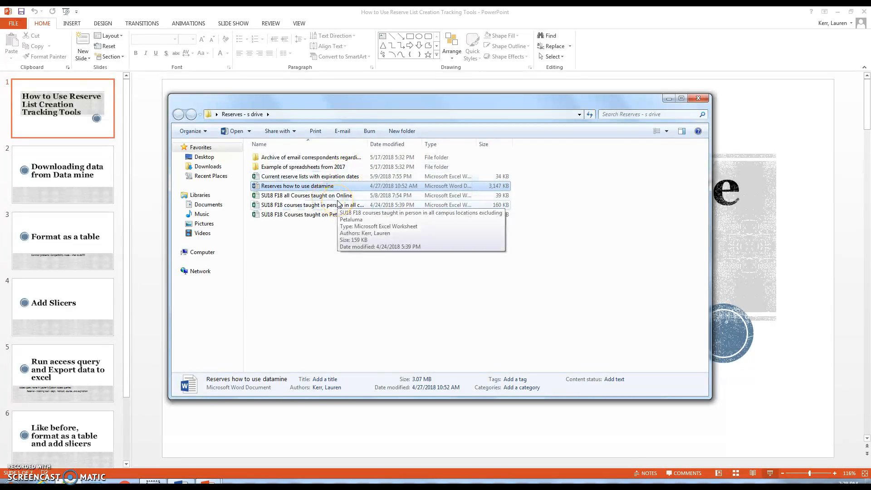
Widen the file list's Name column, then switch to Word and skim the instructions in the Reserves how to use datamine document
double_click(368, 145)
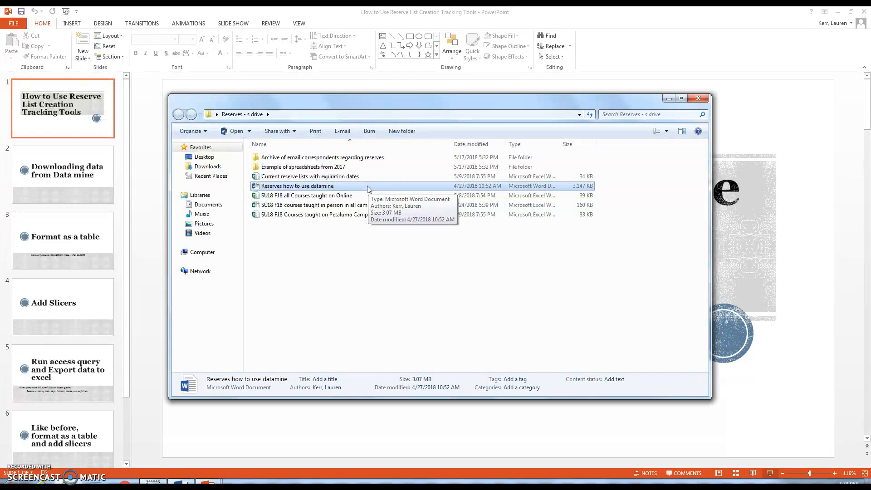
left_click(182, 482)
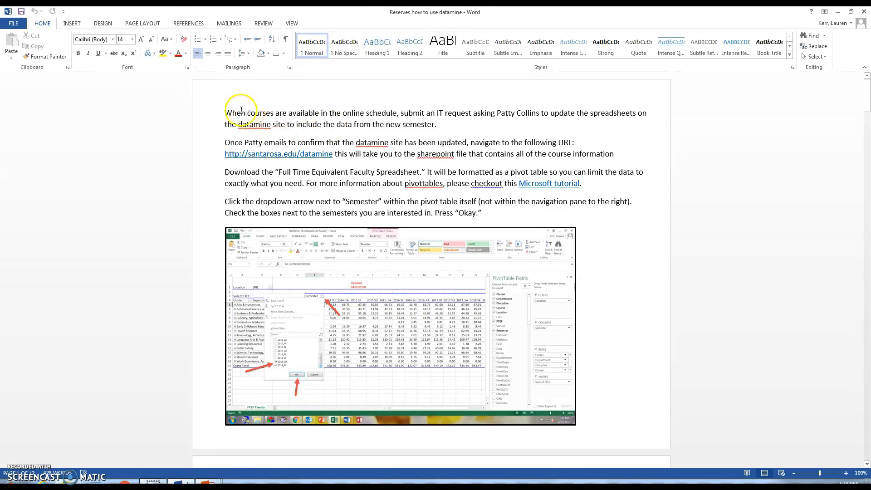
scroll(279, 220, "down", 8)
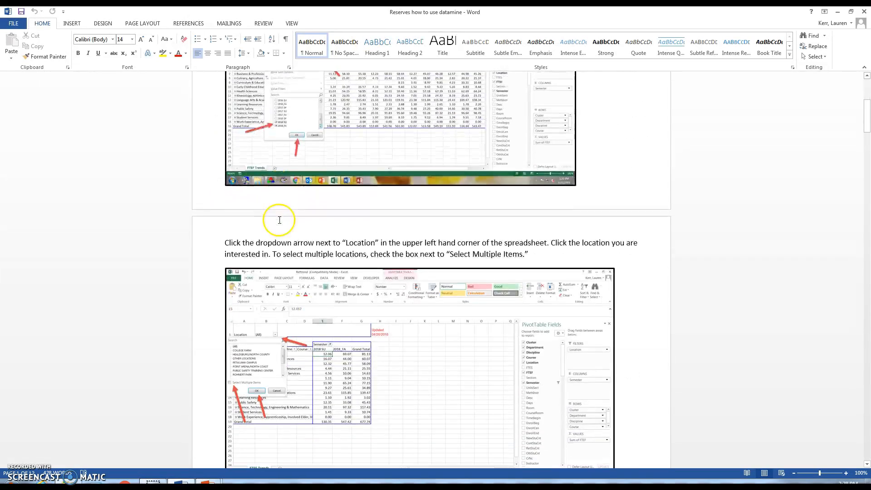
scroll(278, 221, "down", 10)
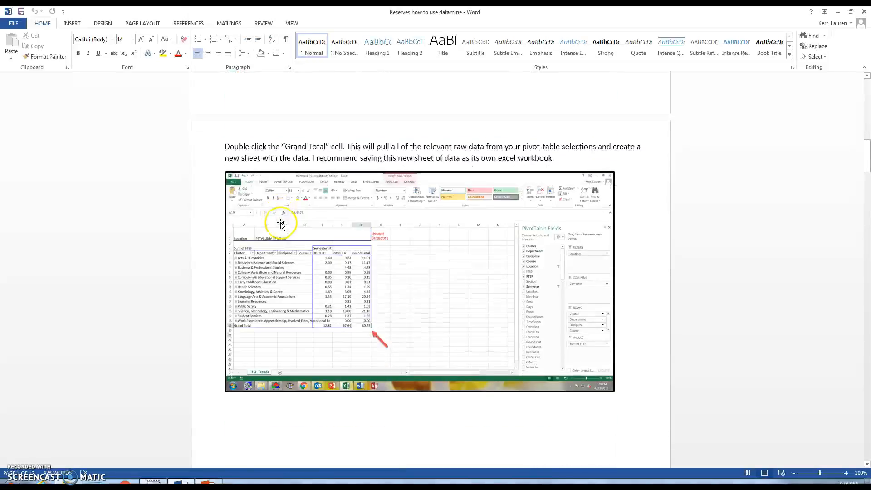
scroll(281, 225, "down", 9)
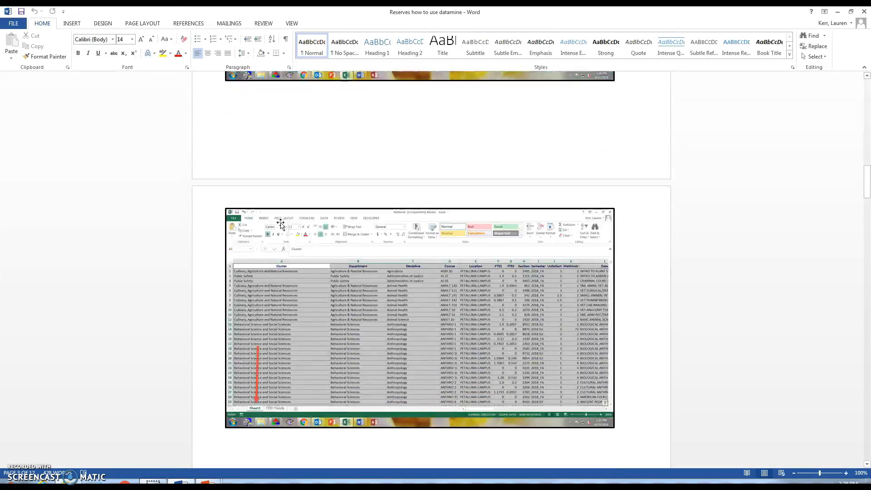
scroll(281, 225, "down", 1)
scroll(281, 224, "up", 20)
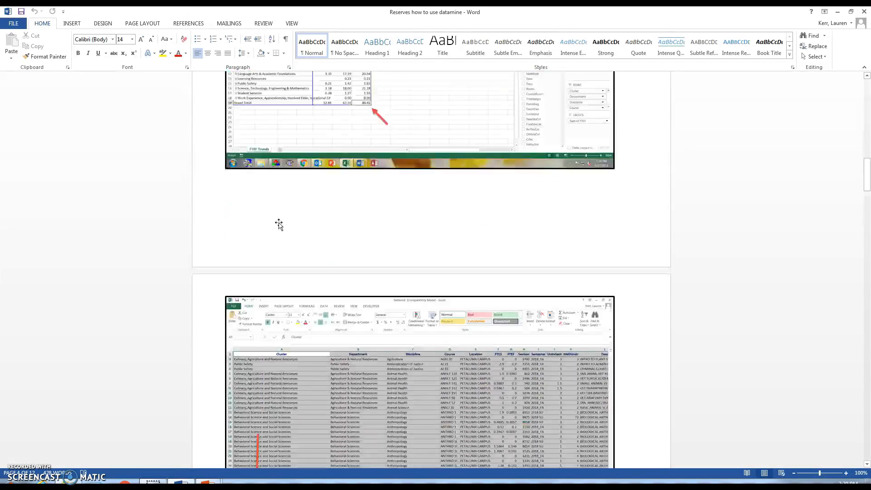
scroll(280, 222, "up", 10)
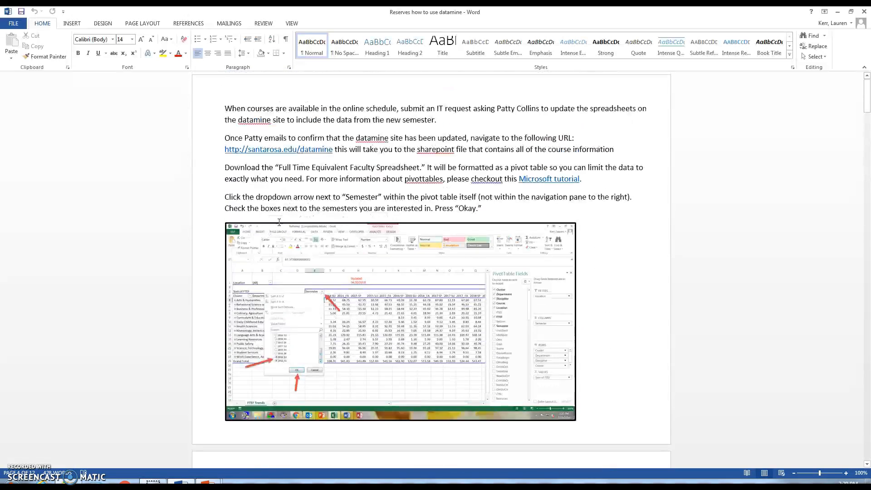
Follow the santarosa.edu/datamine link in the instructions to bring up the DataMine home page in the browser
left_click(291, 109)
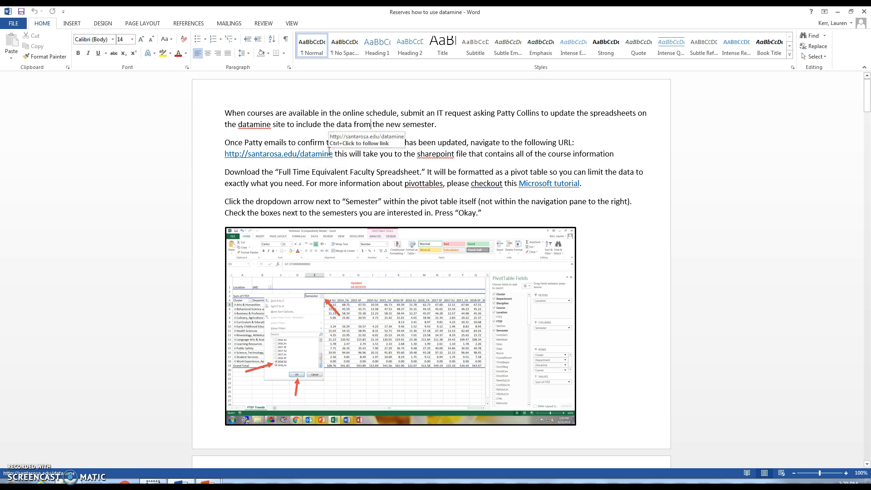
left_click(257, 154)
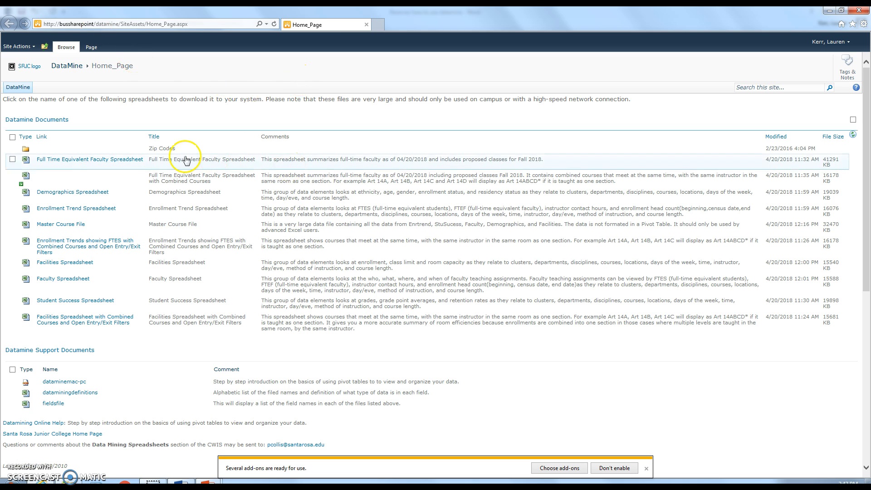
left_click(181, 482)
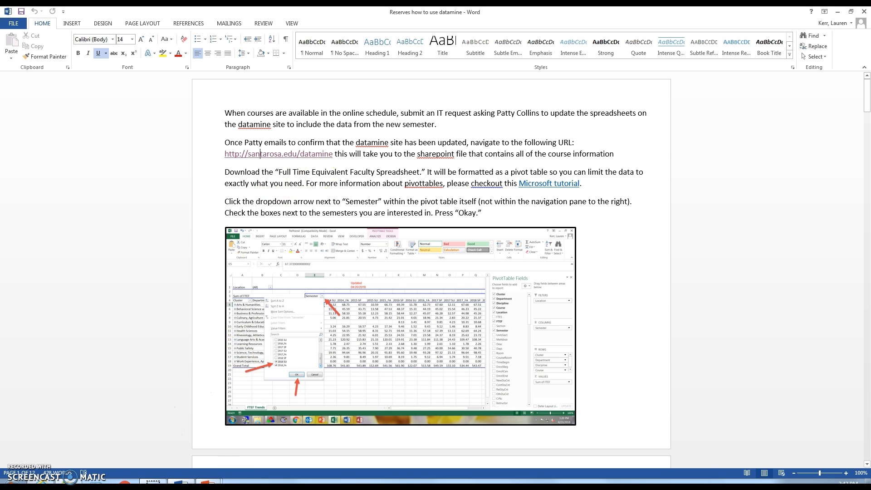
left_click(49, 482)
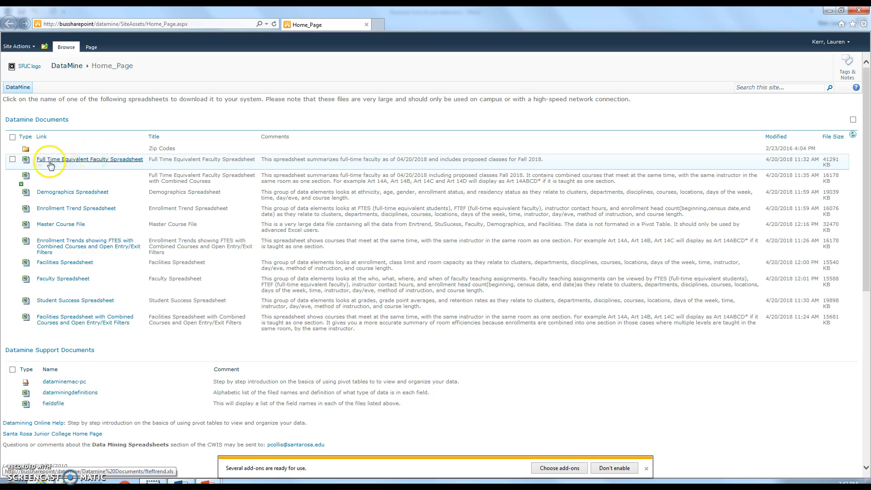
Download the Full Time Equivalent Faculty Spreadsheet from the DataMine page and open fteftrend.xls in Excel
left_click(163, 166)
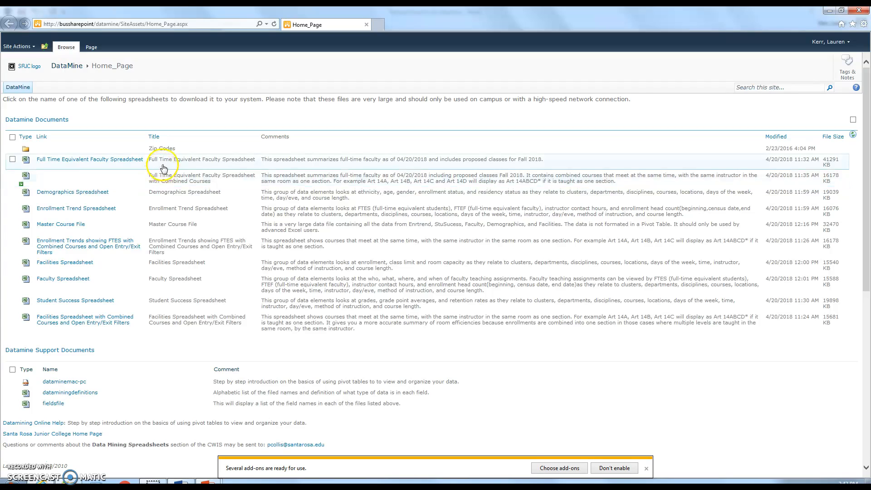
left_click(88, 160)
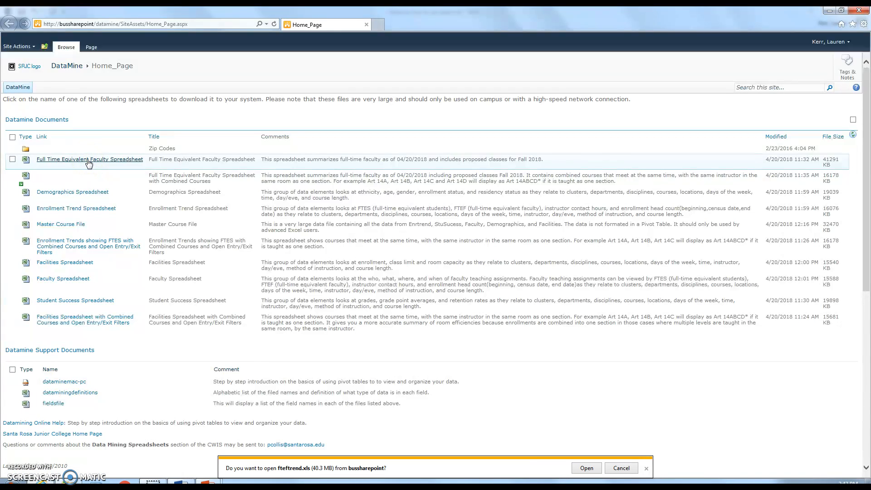
left_click(590, 469)
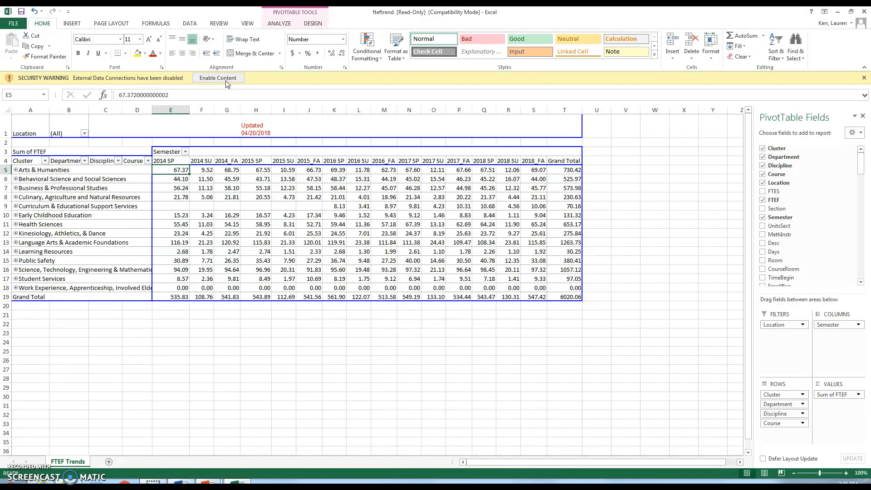
Enable the workbook's external data connections and make the file a trusted document
left_click(210, 78)
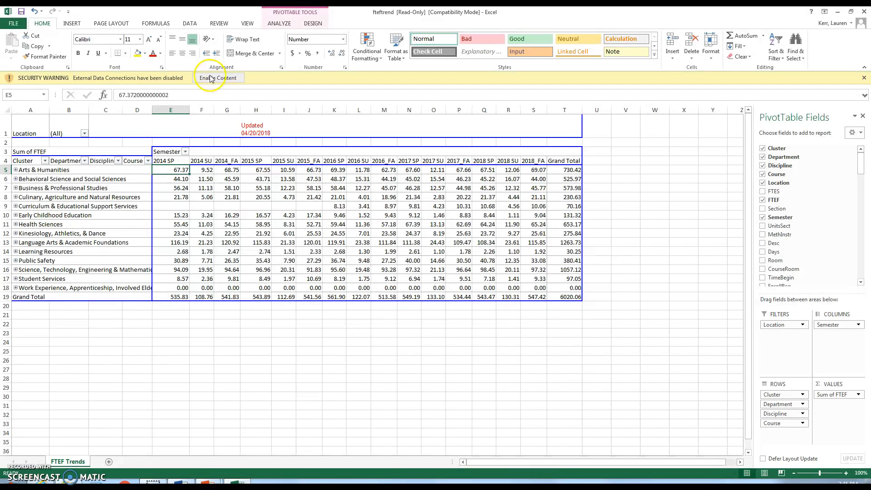
left_click(236, 77)
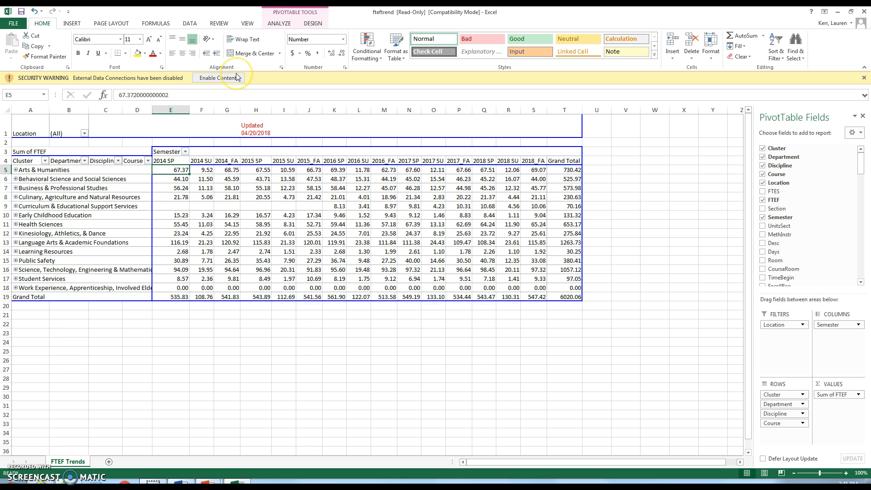
left_click(233, 77)
left_click(232, 79)
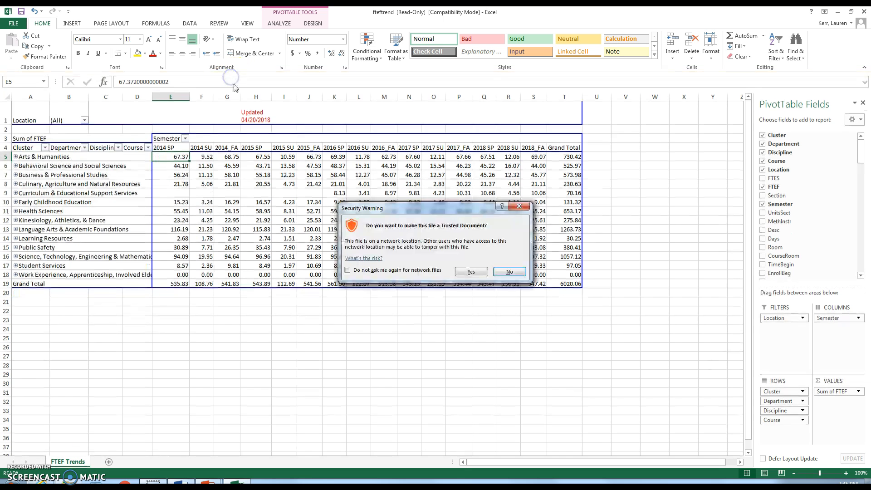
left_click(472, 272)
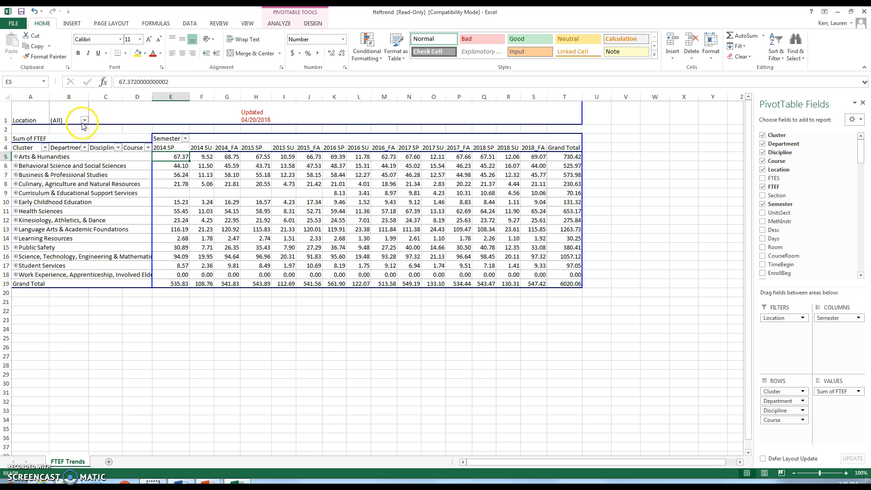
Filter the pivot table's Location to PETALUMA CAMPUS only, with selection of multiple items enabled
mouse_move(206, 213)
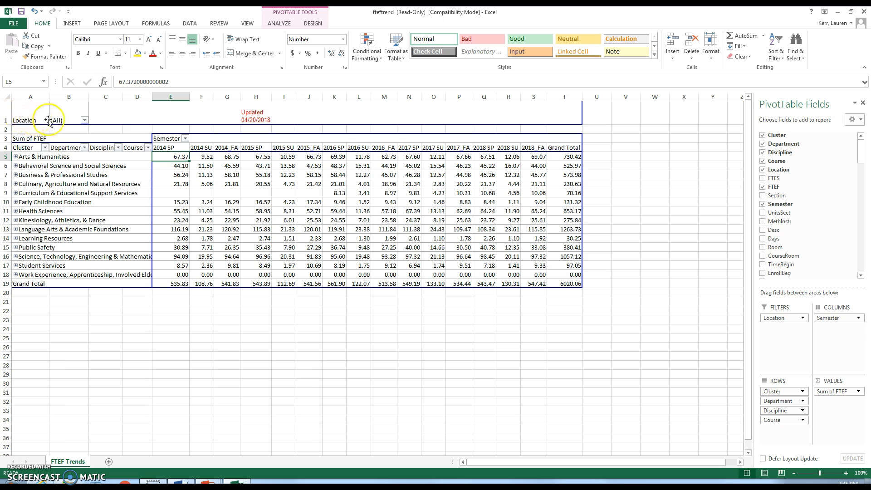
left_click(85, 120)
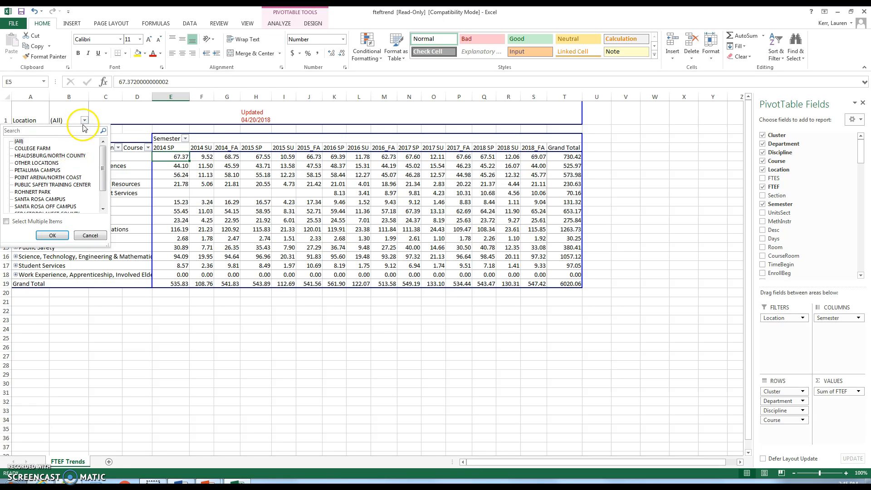
left_click(35, 224)
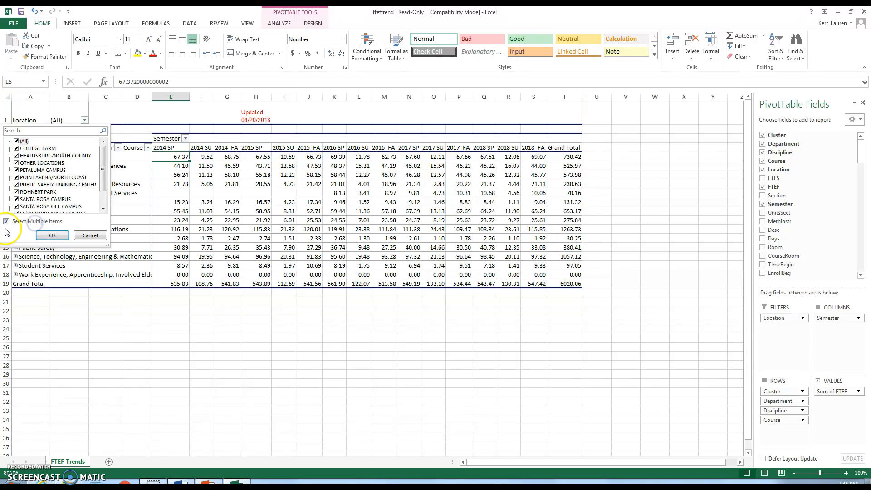
left_click(16, 142)
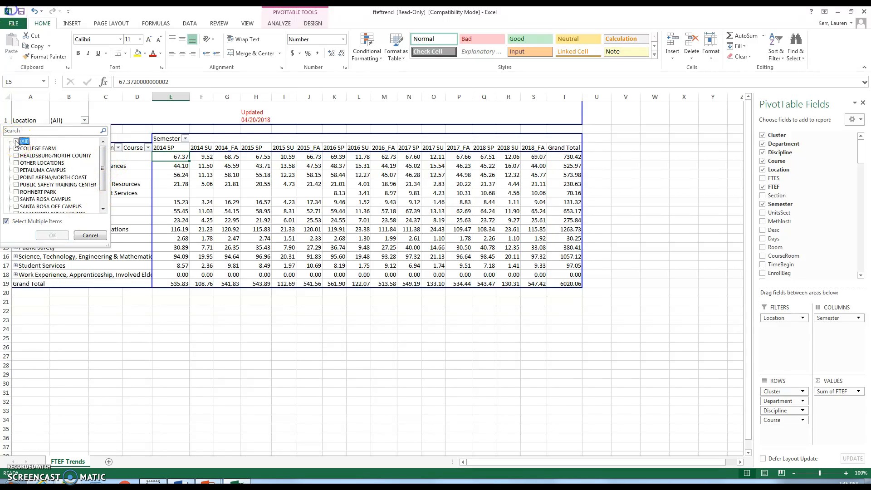
left_click(16, 170)
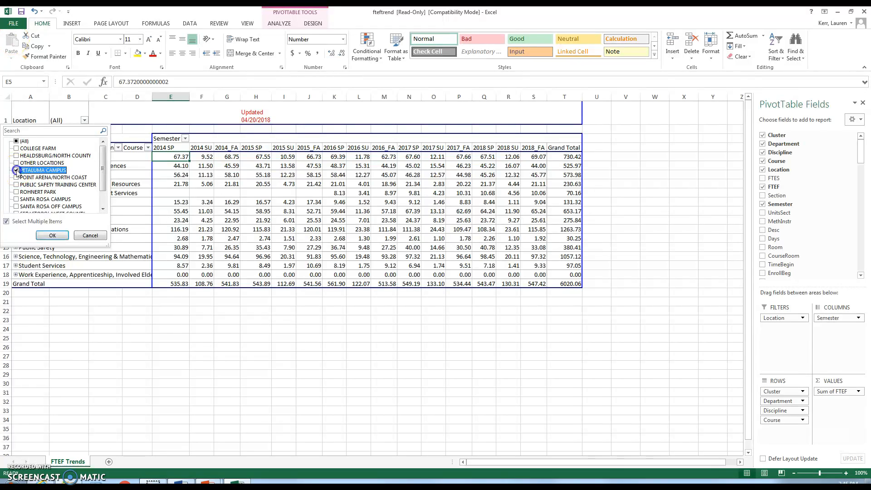
left_click(52, 235)
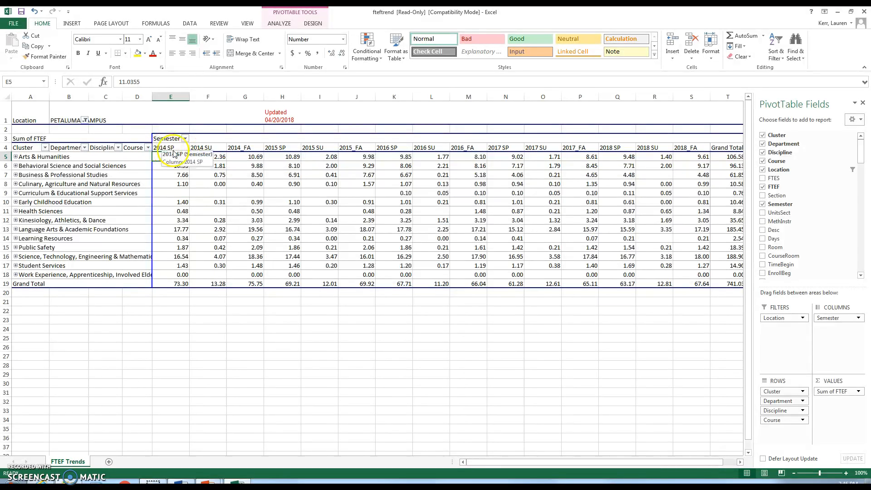
Filter the pivot table's Semester field to show only 2018_FA
left_click(185, 139)
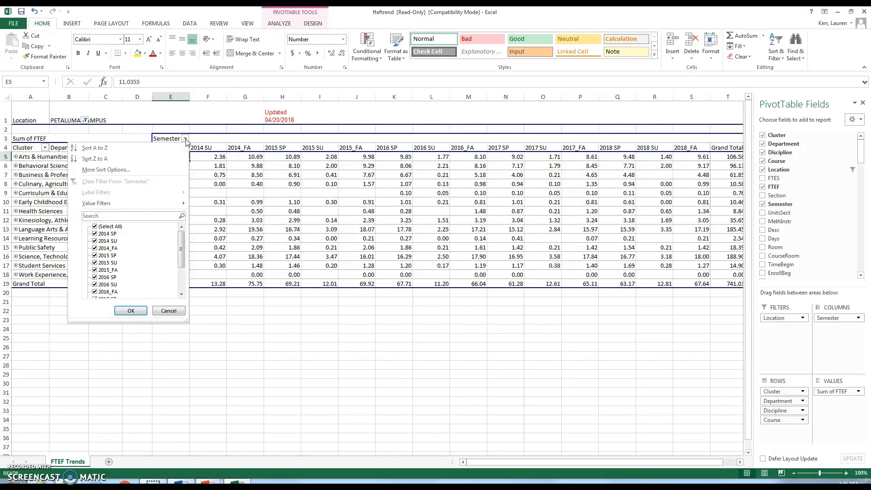
left_click(95, 227)
left_click_drag(181, 242, 182, 264)
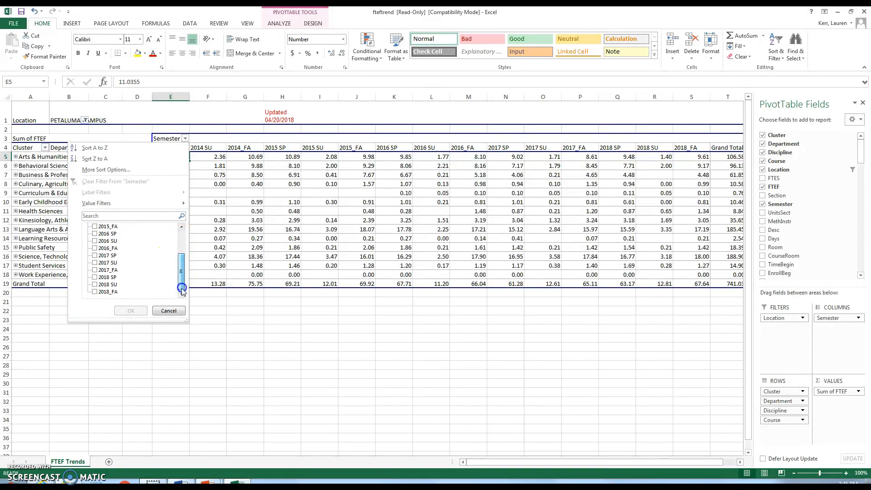
left_click(95, 292)
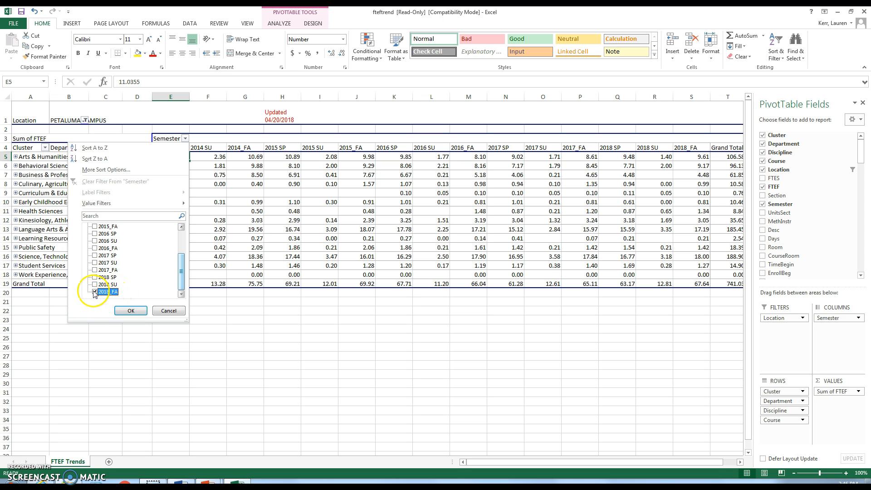
left_click(130, 310)
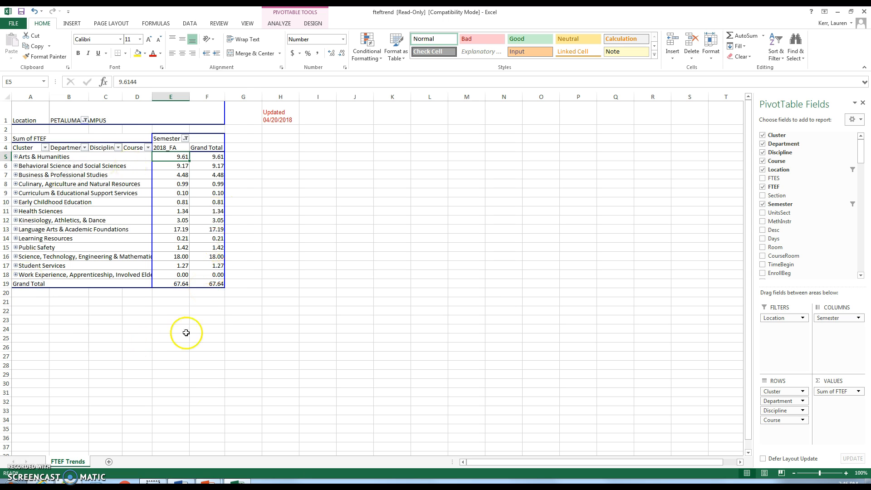
Extract the raw course records behind the pivot table's overall Grand Total into a new sheet
double_click(201, 284)
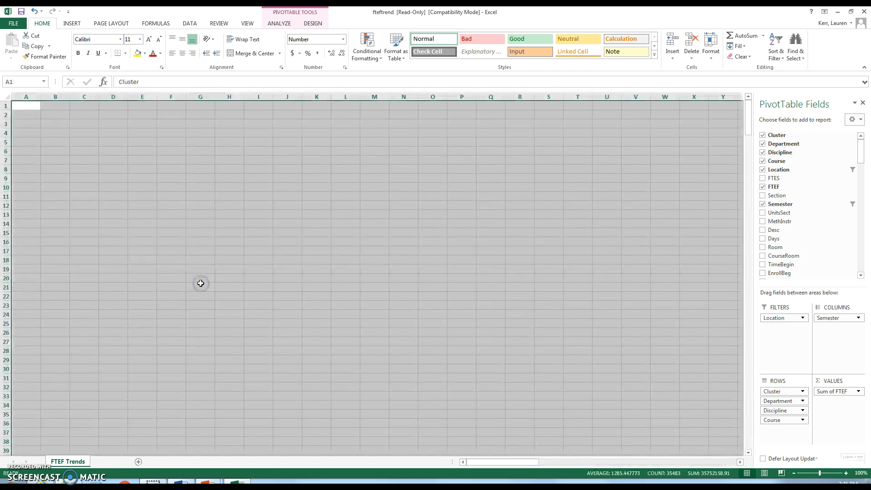
left_click(200, 284)
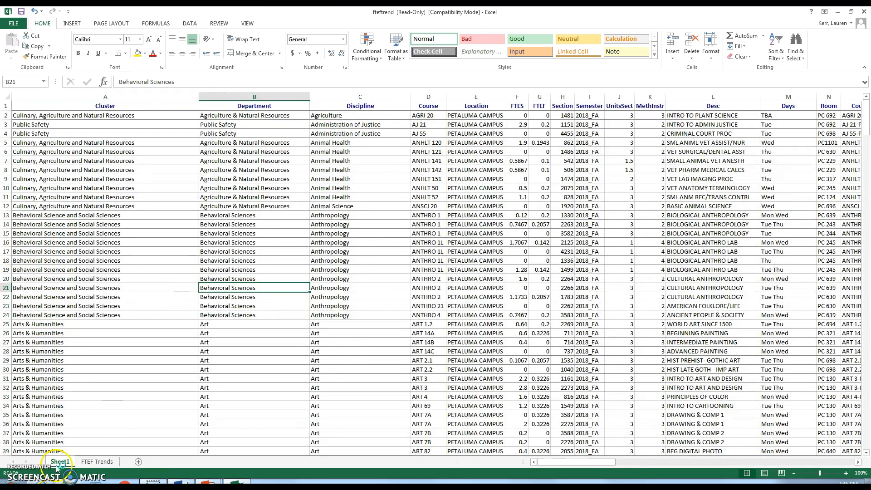
left_click(128, 259)
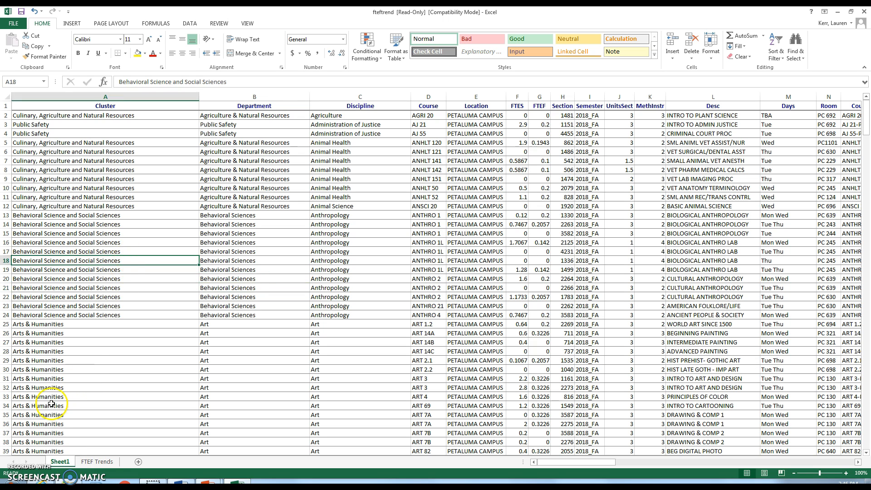
Move the extracted data sheet, without creating a copy, into a new workbook
right_click(65, 463)
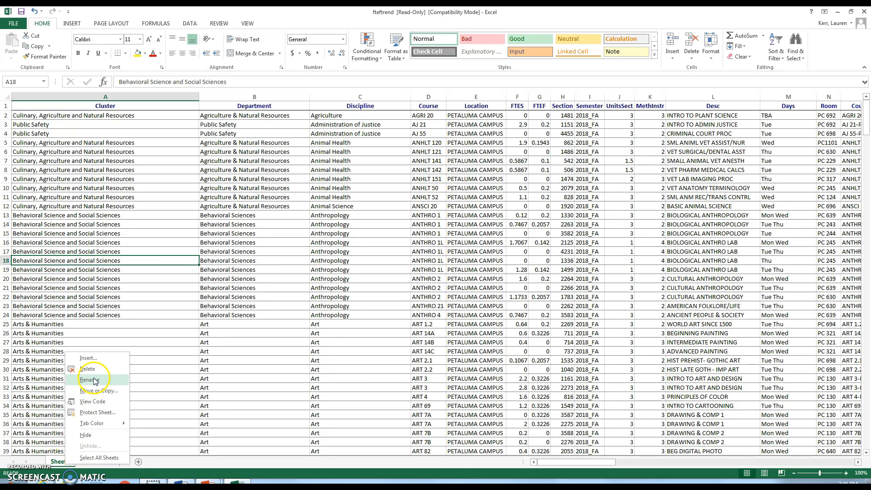
left_click(95, 393)
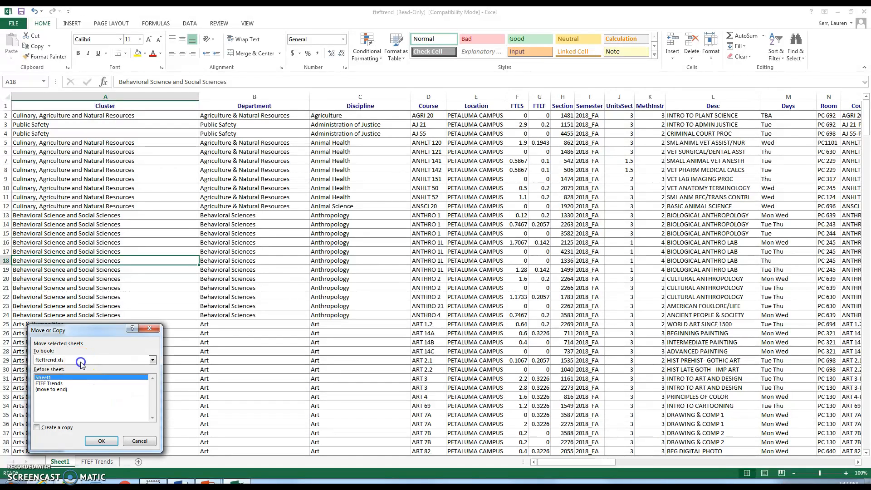
left_click(82, 360)
left_click(111, 369)
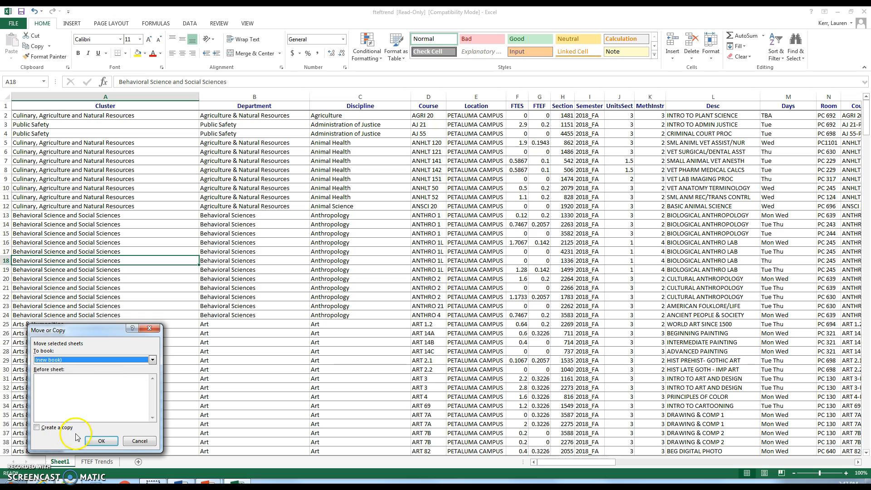
left_click(101, 441)
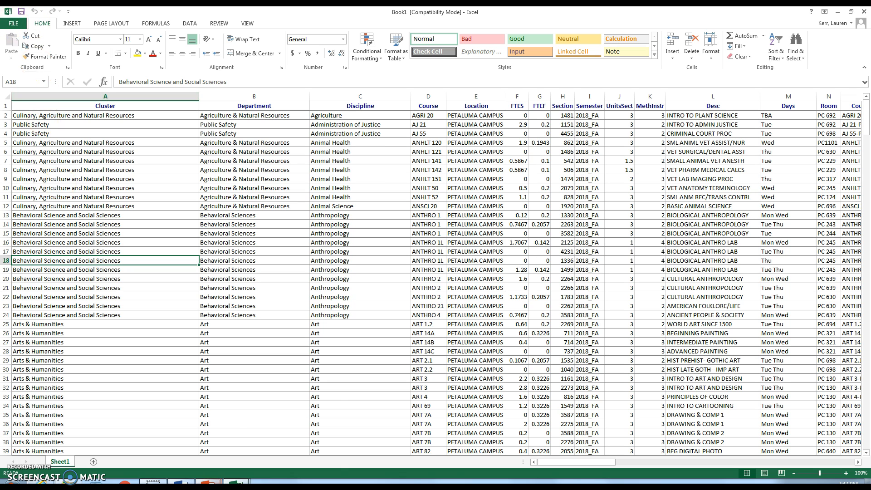
Save the new Petaluma records workbook to the Desktop as "Petaluma in person courses F18" in Excel Workbook format
left_click(237, 484)
left_click(188, 437)
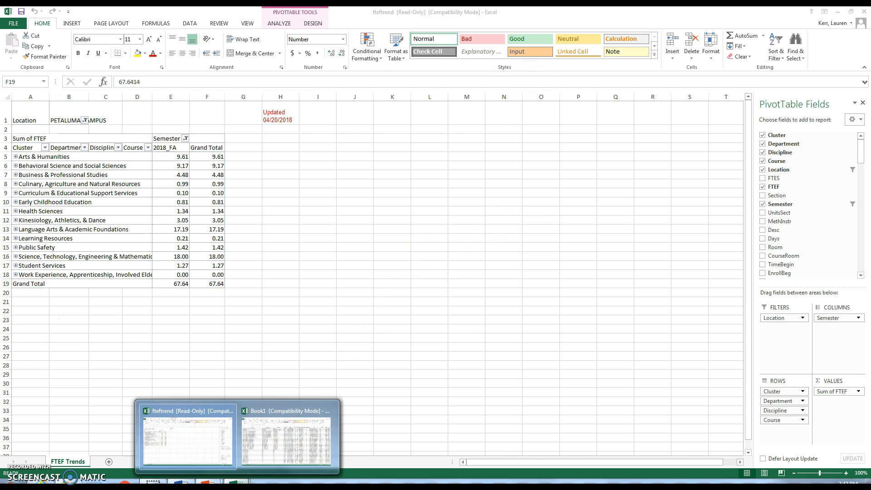
left_click(272, 404)
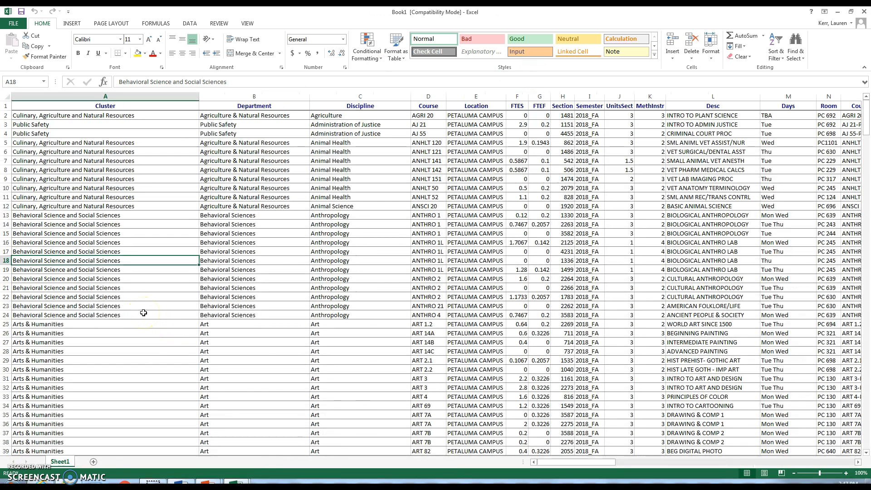
key("ctrl+s")
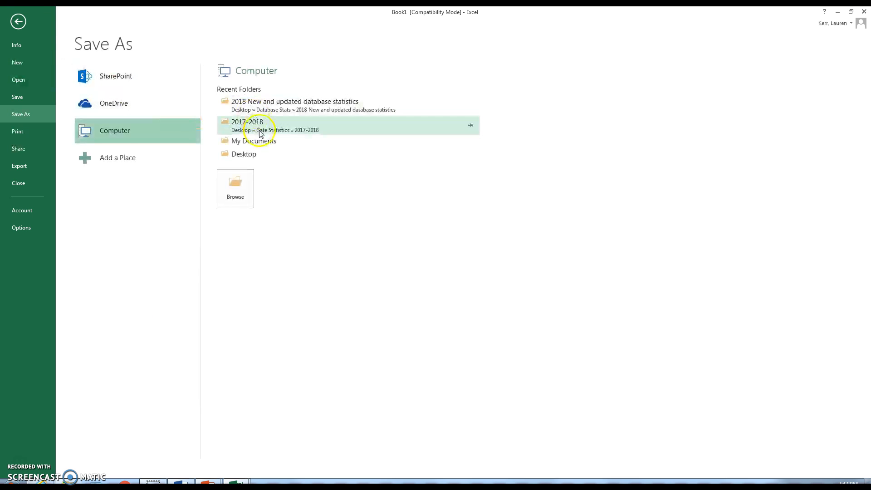
left_click(254, 153)
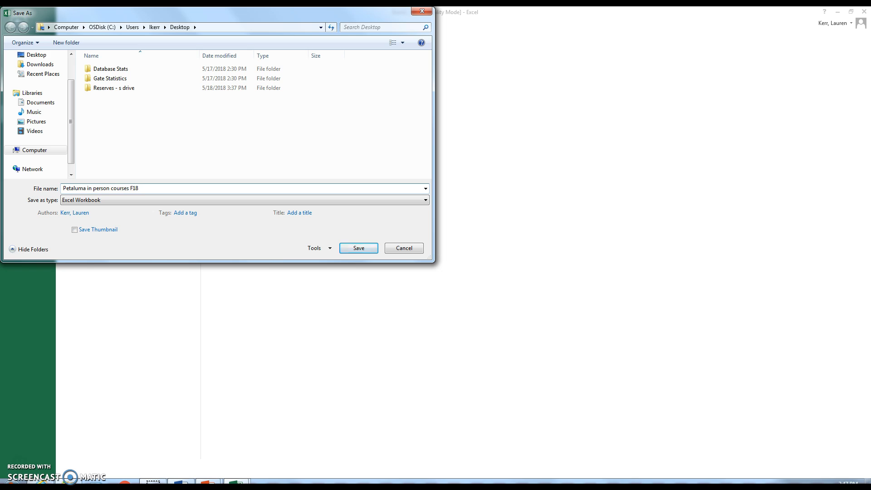
key("Return")
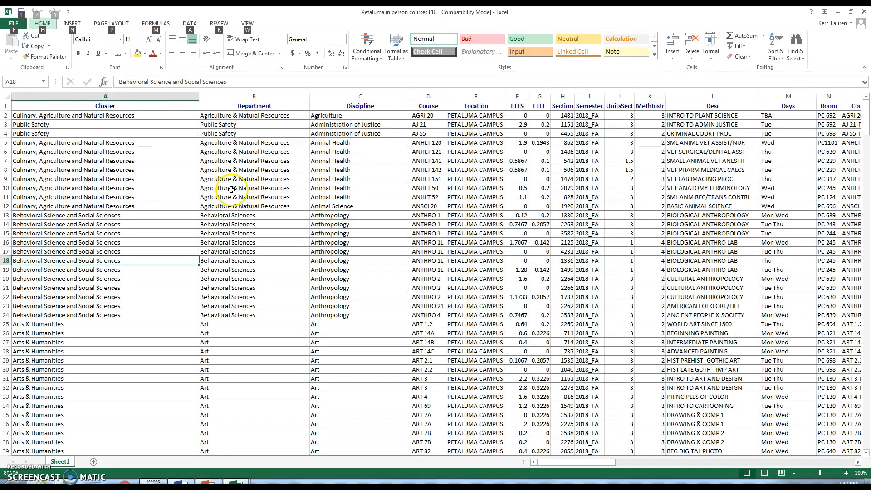
Return to the fteftrend pivot workbook and set the Location filter to include all locations
key("alt+Tab")
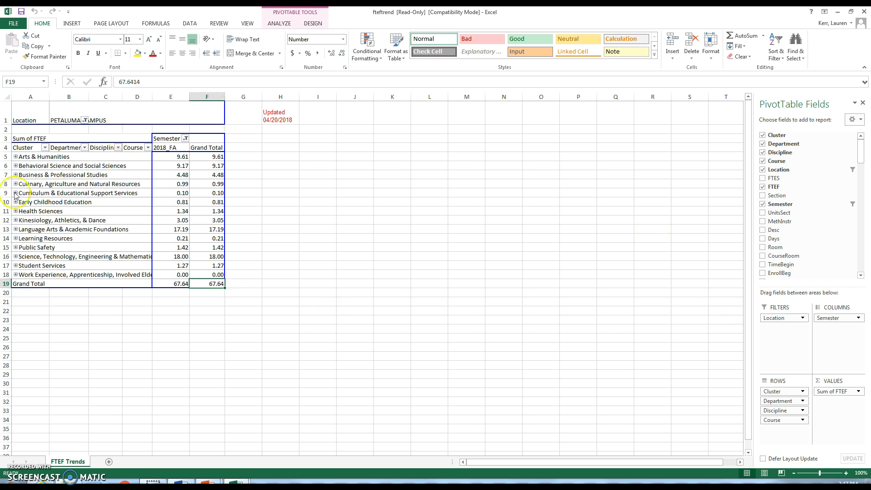
left_click(84, 118)
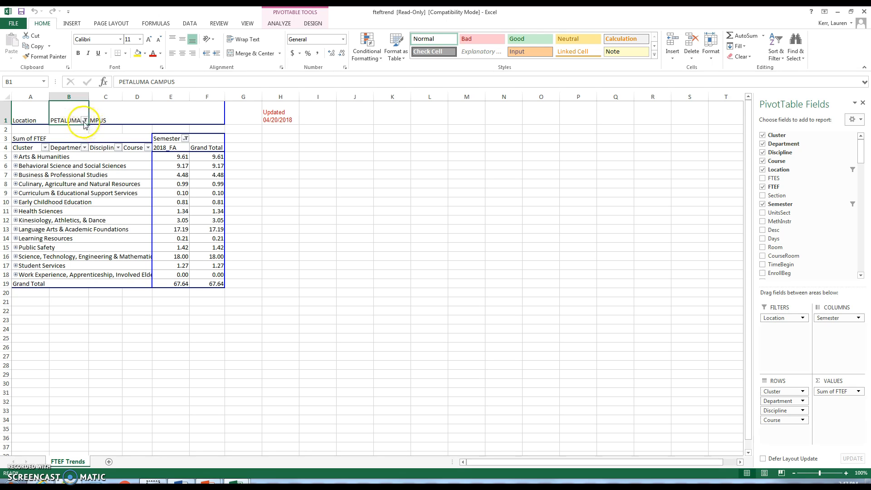
left_click(84, 120)
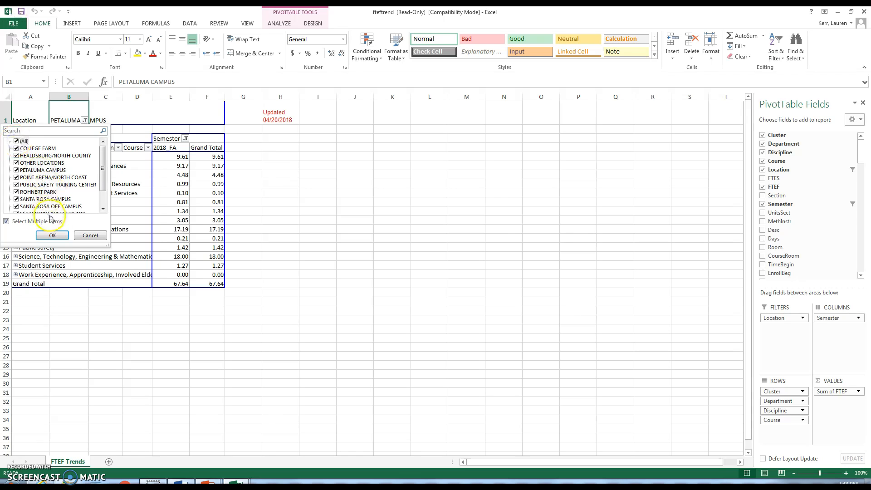
left_click(52, 235)
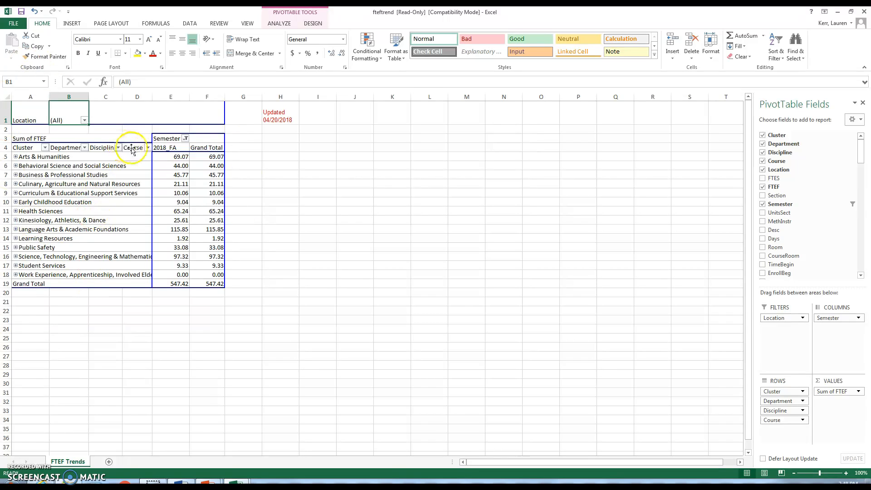
left_click(69, 119)
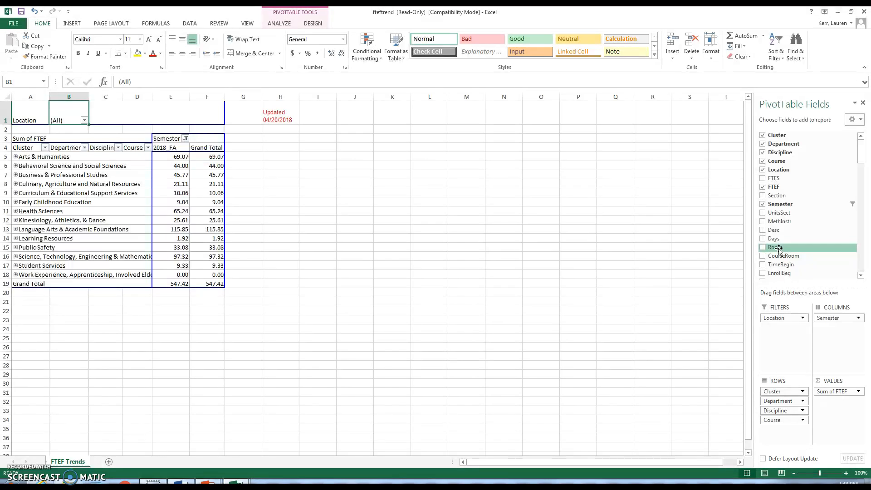
Add the Room field to the pivot table's filters and filter Room to ONLINE
left_click_drag(779, 248, 779, 338)
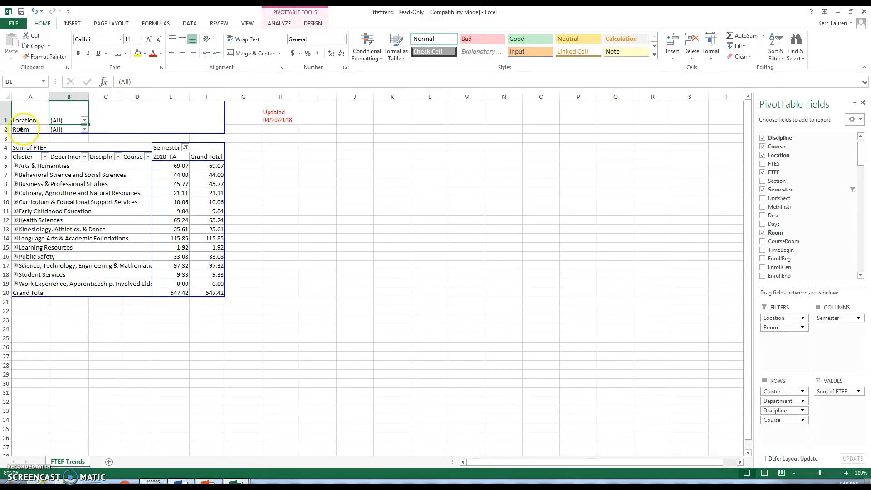
left_click(85, 130)
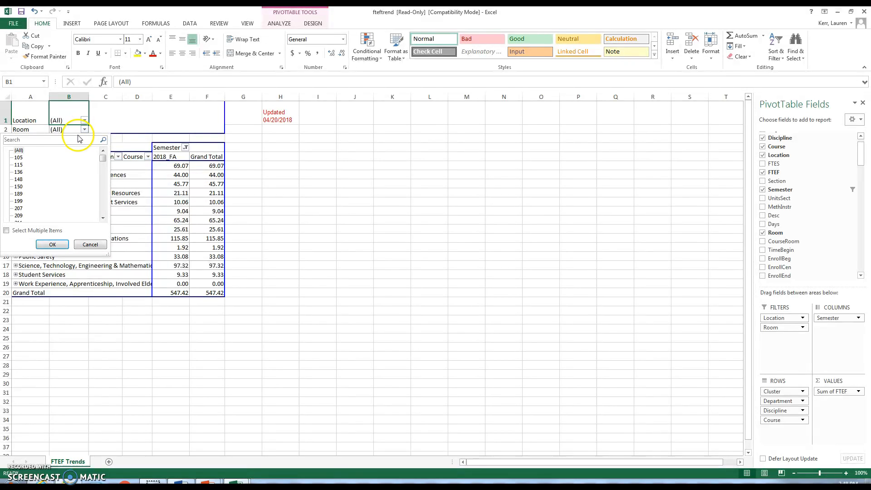
left_click_drag(103, 156, 102, 193)
left_click(52, 140)
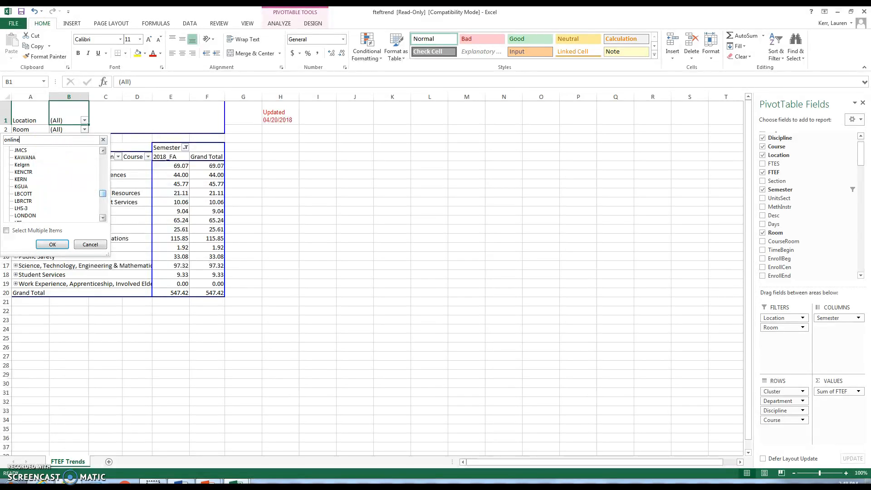
left_click(21, 151)
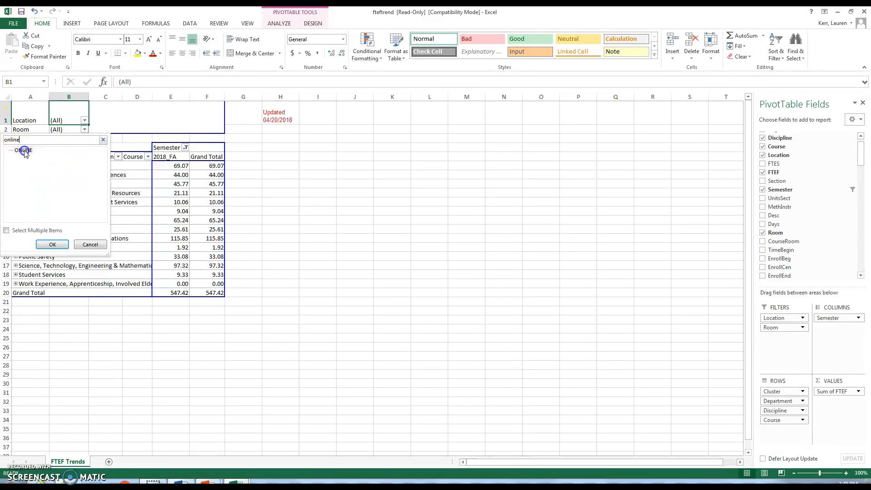
left_click(52, 245)
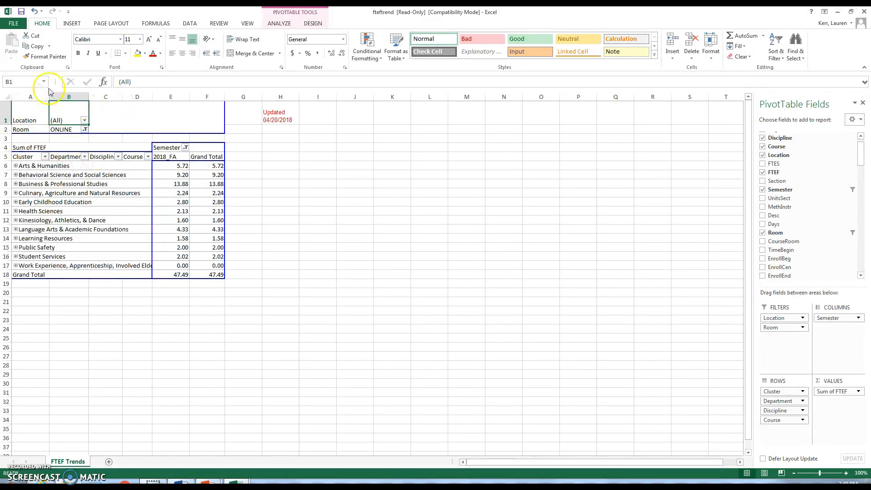
Extract the raw online course records behind the pivot table's overall Grand Total into a new sheet
mouse_move(212, 274)
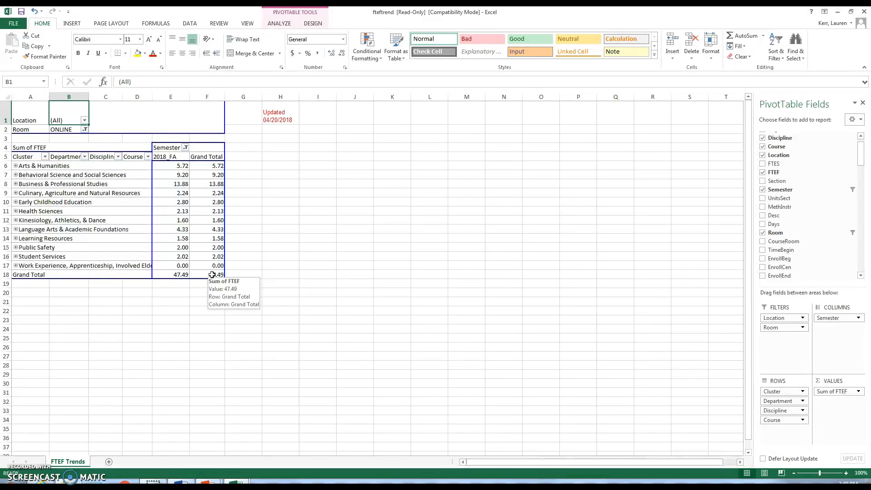
double_click(212, 275)
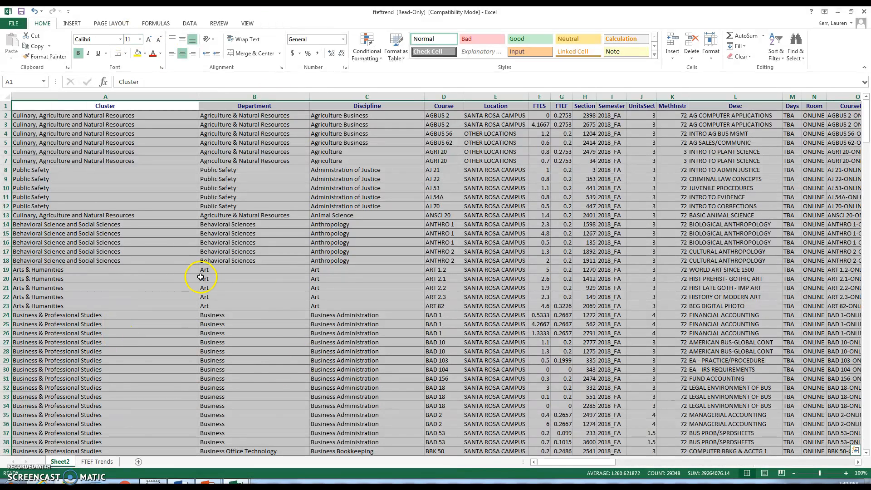
right_click(62, 463)
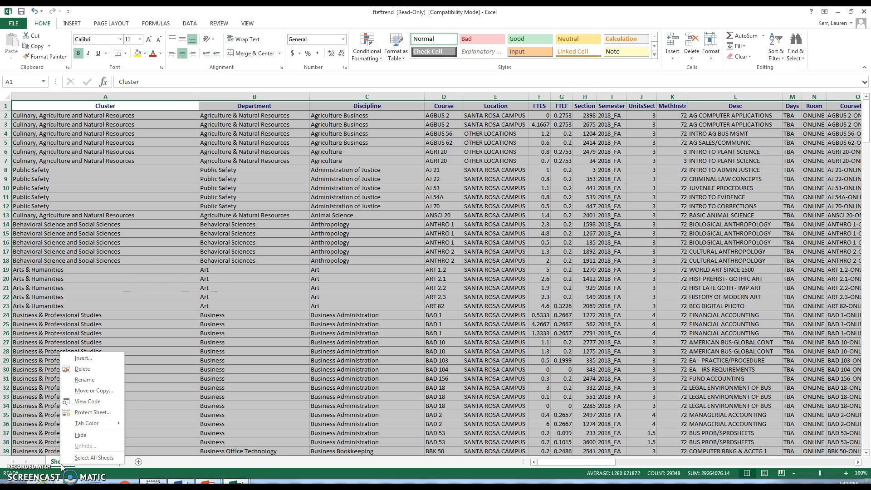
left_click(113, 397)
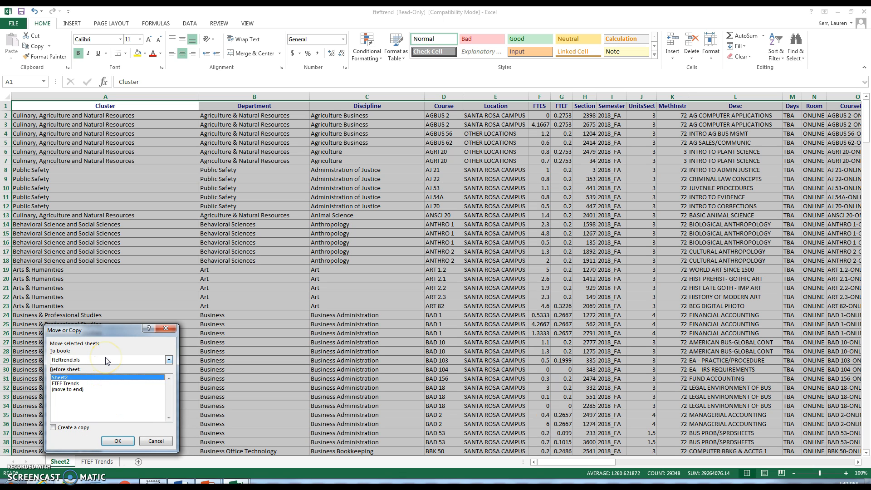
left_click(145, 441)
Copy the entire table of extracted online course records, including its header row
left_click(159, 306)
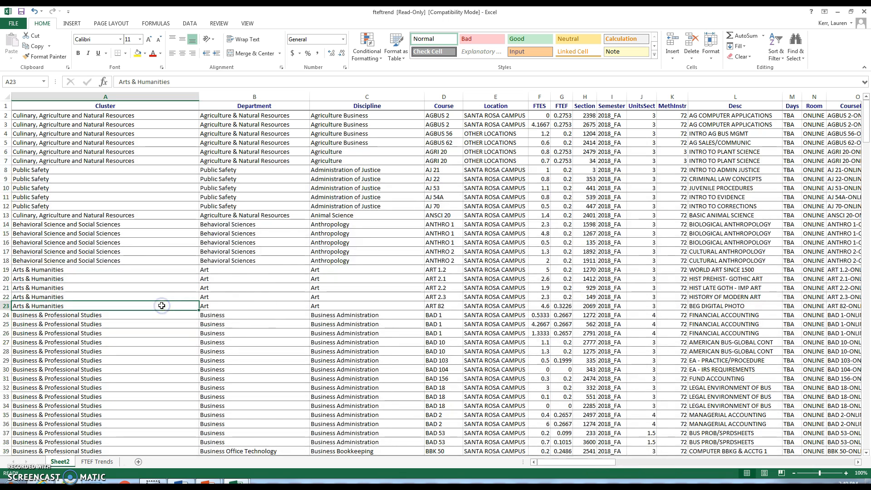
key("ctrl+a")
key("ctrl+c")
Paste the copied records into the Petaluma in person courses F18 workbook, starting in A383 below the last Petaluma record
left_click(265, 473)
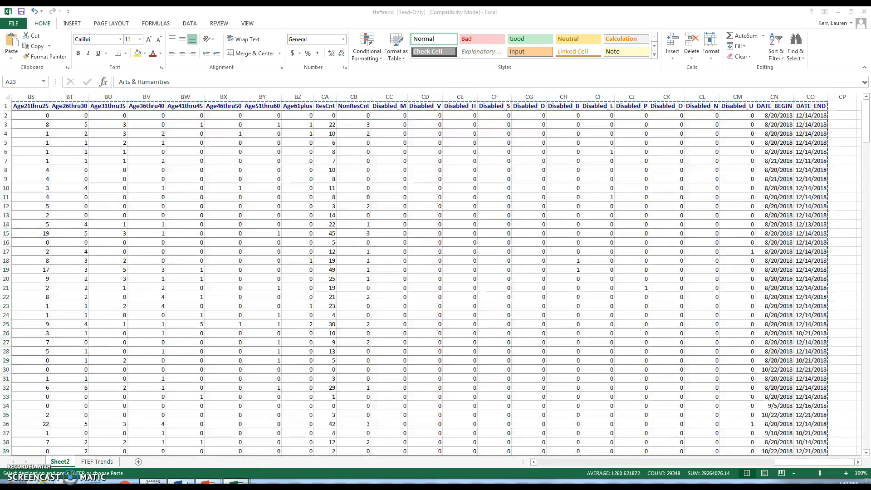
left_click(262, 447)
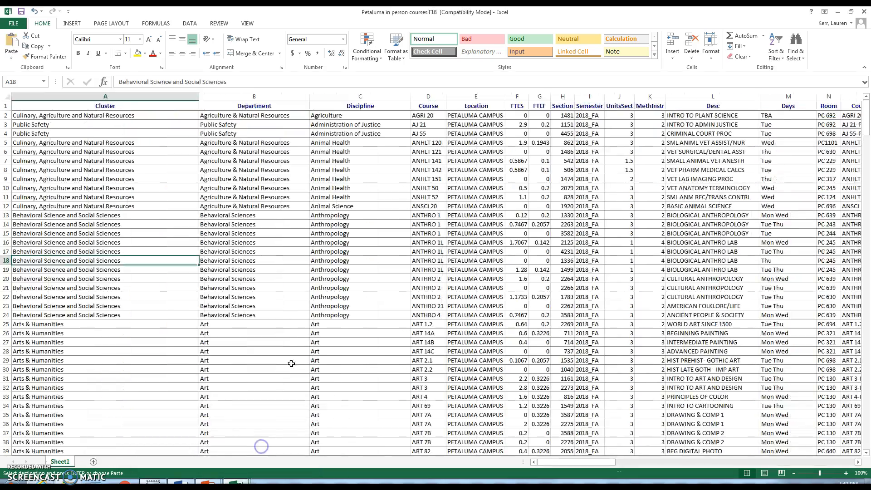
scroll(313, 342, "down", 20)
scroll(314, 343, "down", 20)
scroll(311, 341, "down", 20)
scroll(249, 282, "up", 3)
left_click(97, 132)
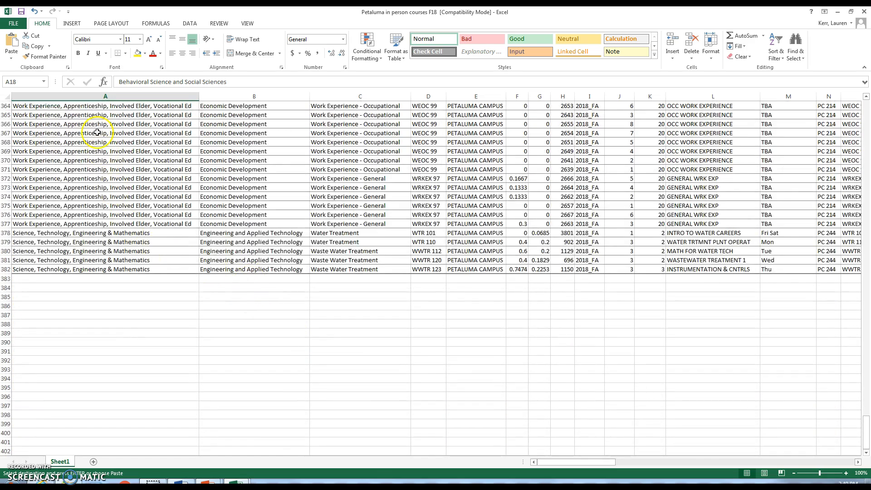
left_click(111, 276)
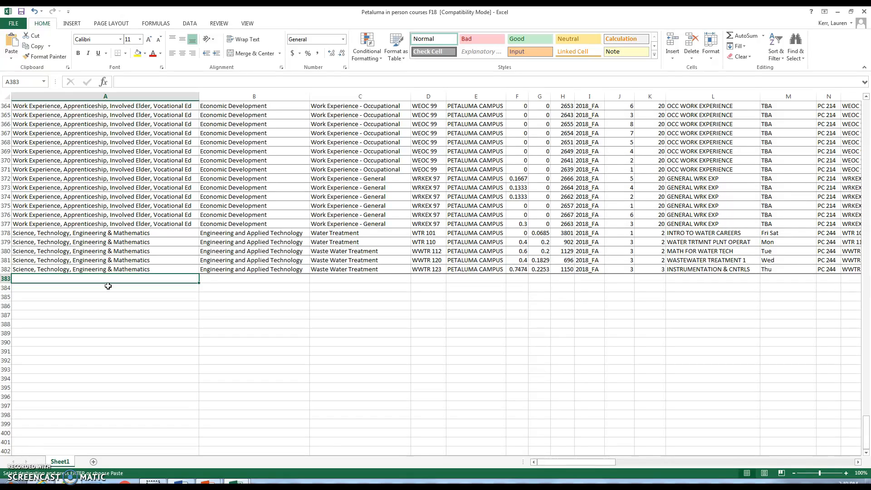
key("ctrl+v")
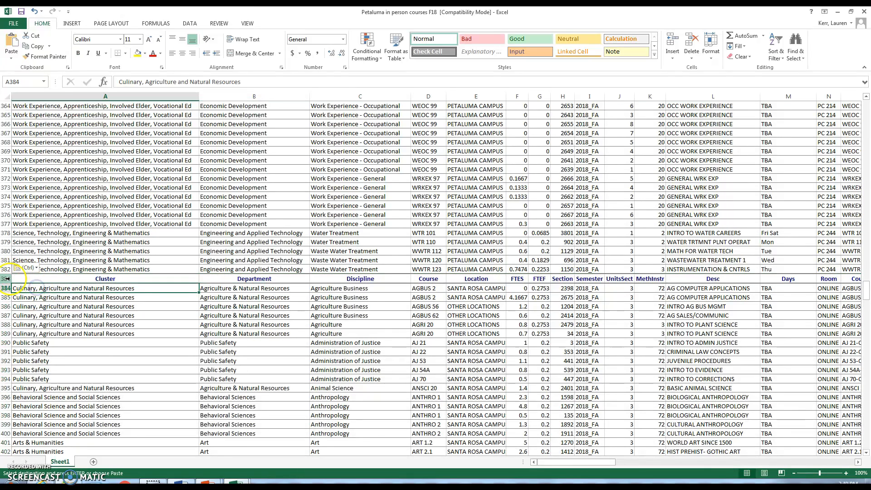
Delete the duplicate header row 383 above the pasted online records
left_click(6, 278)
right_click(6, 278)
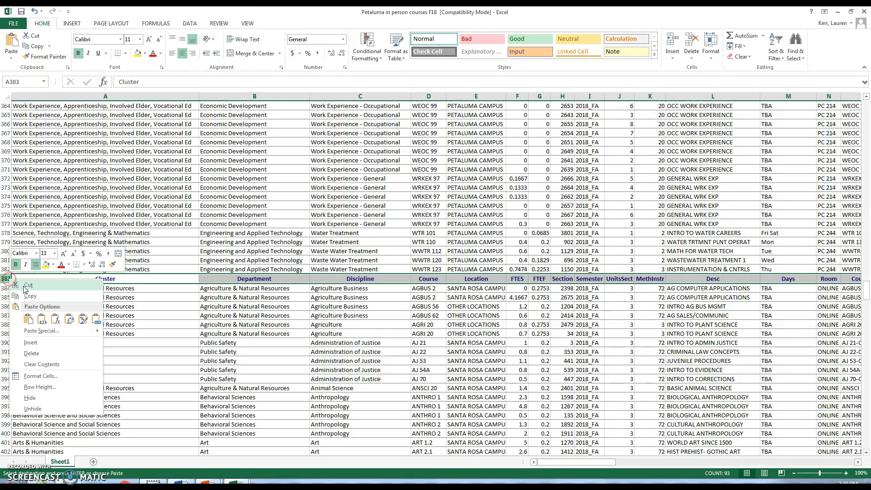
left_click(51, 355)
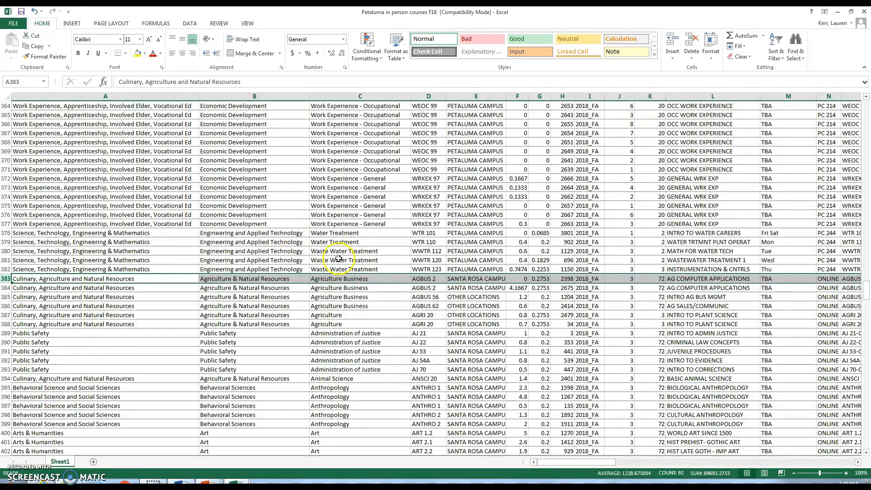
Examine the Room values where the Petaluma records meet the pasted online records
left_click(541, 378)
scroll(540, 378, "up", 3)
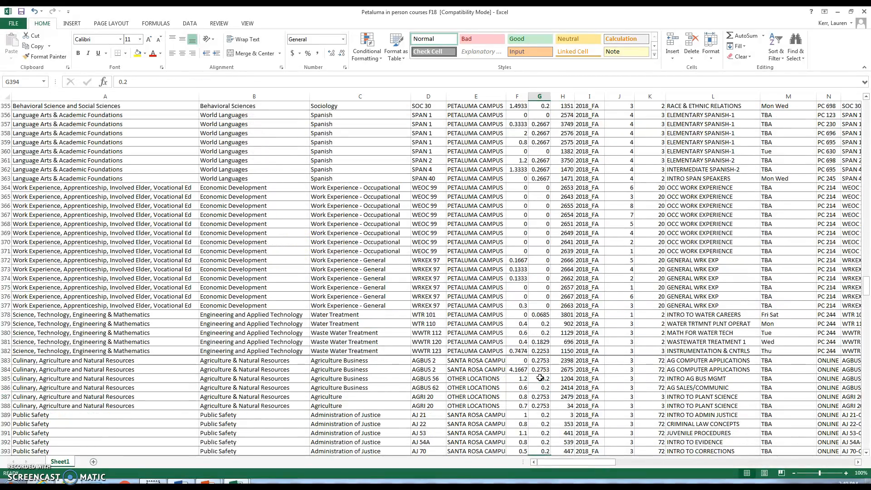
scroll(540, 377, "down", 2)
key("Right")
key("Right")
key("Right")
key("Right")
key("Right")
key("Right")
key("Right")
key("Right")
key("Right")
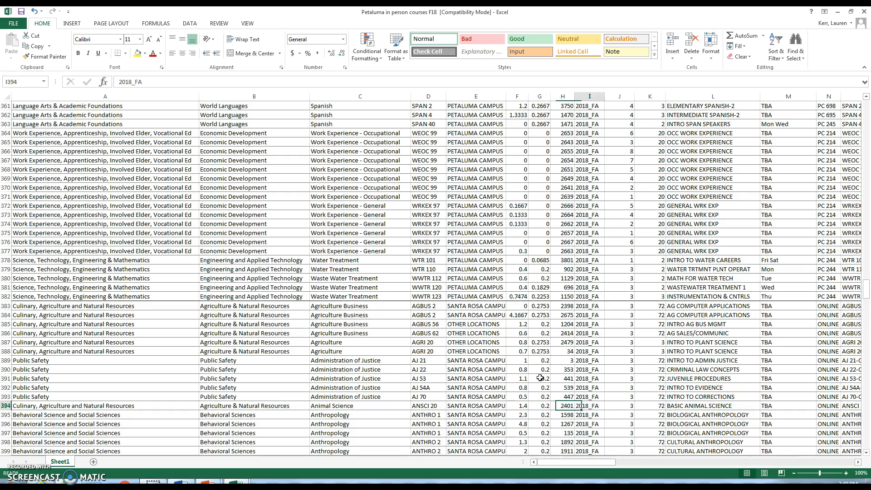
key("Right")
key("Left")
key("Left")
key("Left")
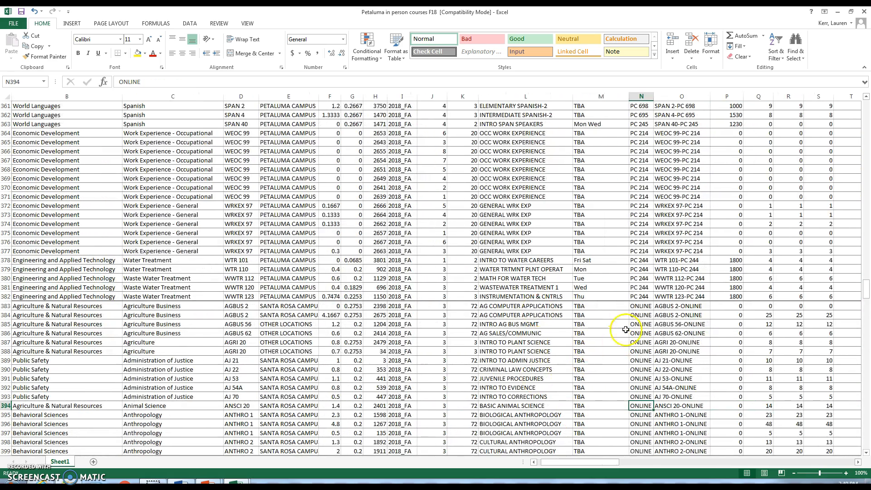
left_click(637, 313)
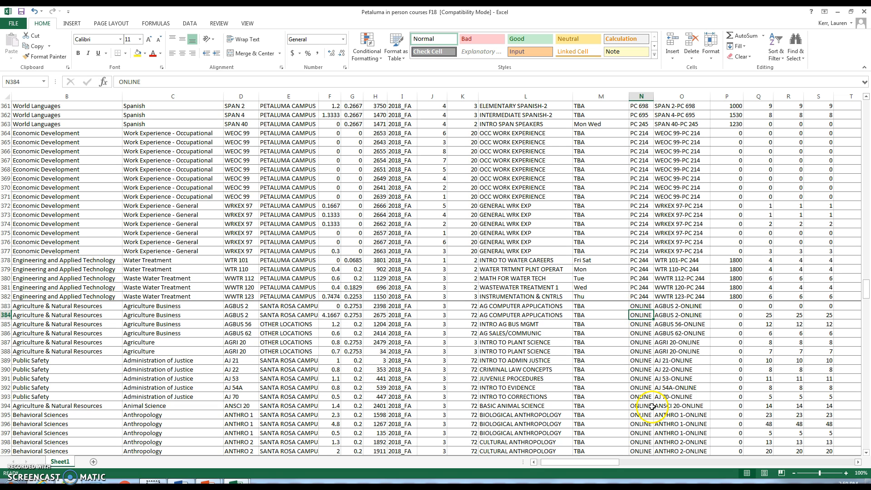
Insert a blank column directly before the Room column
left_click(640, 97)
right_click(640, 97)
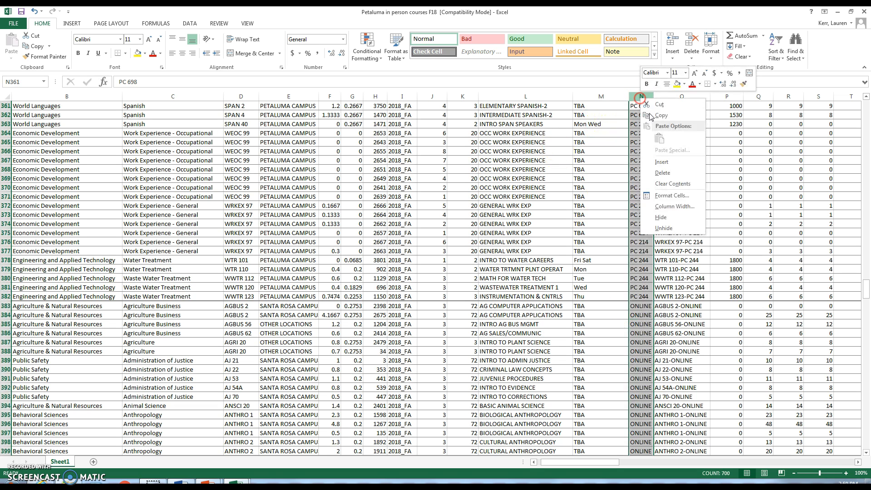
left_click(650, 162)
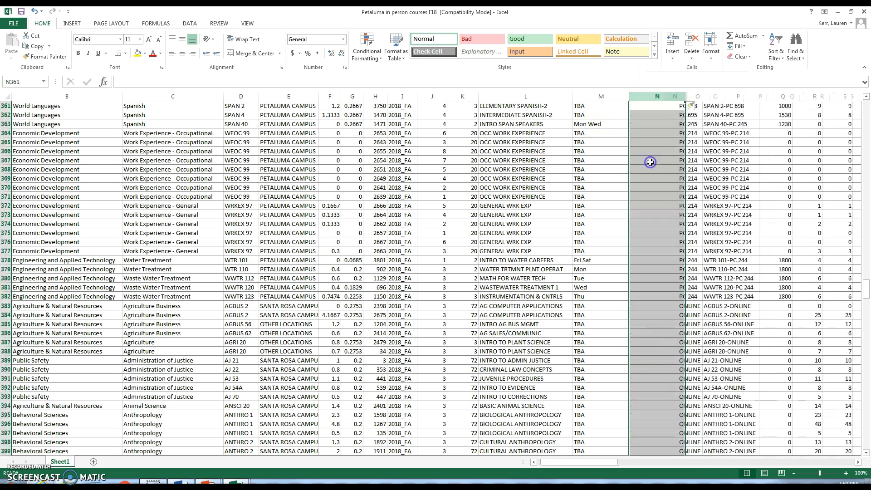
Enter "Online" in N383 of the blank column and fill it down to row 700 for all online records
left_click(659, 306)
type("Online")
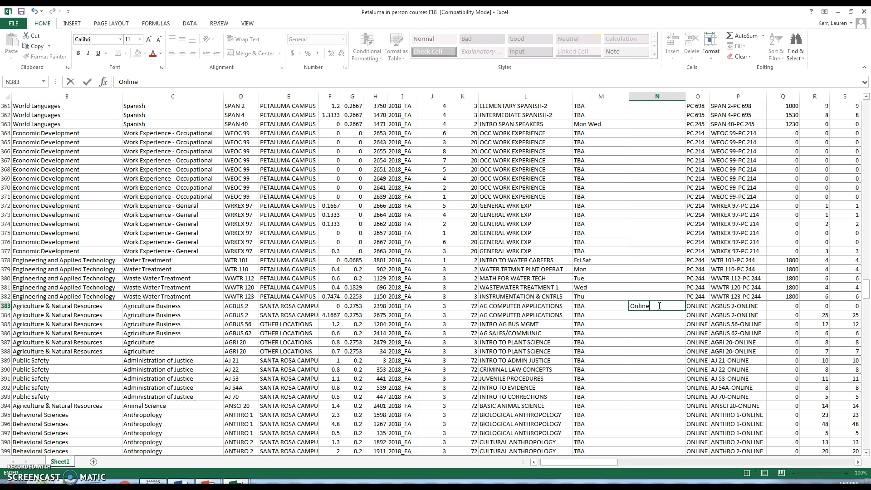
key("Return")
left_click(658, 305)
left_click_drag(685, 311, 675, 441)
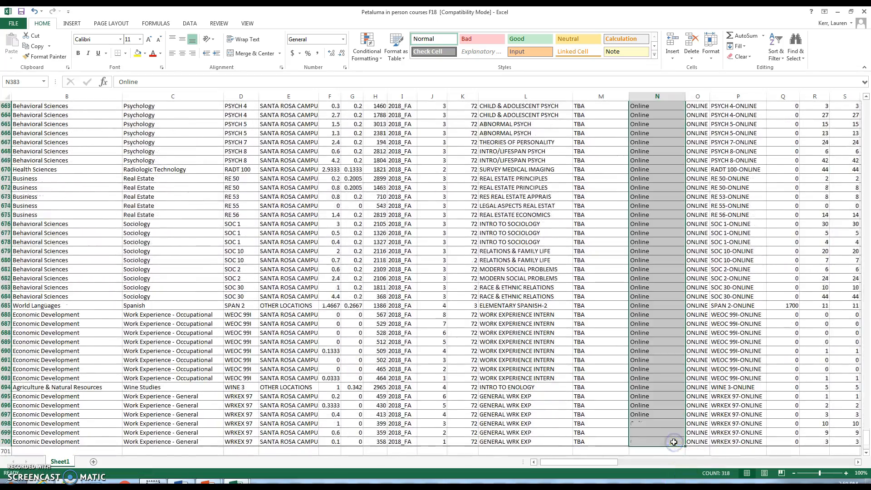
Enter "In person" in N382 and fill it up to row 2 for all Petaluma Campus records
scroll(672, 441, "up", 20)
scroll(669, 441, "up", 20)
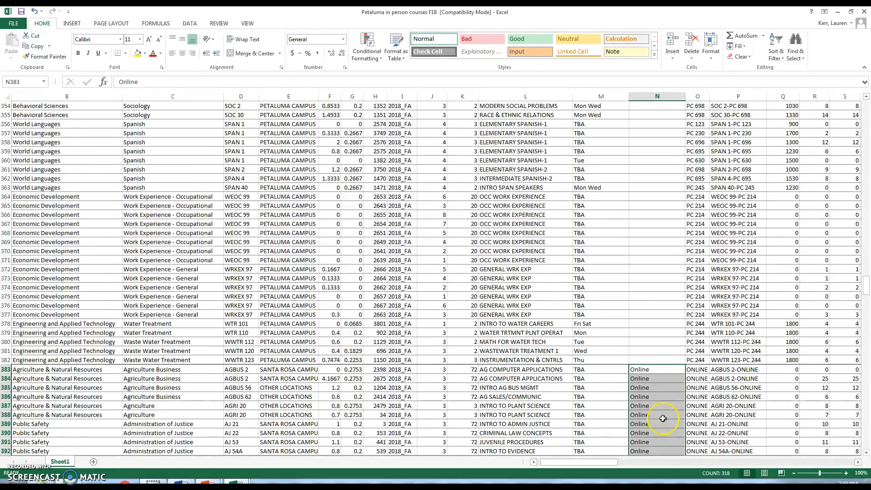
left_click(654, 361)
type("In person")
key("Return")
left_click(654, 360)
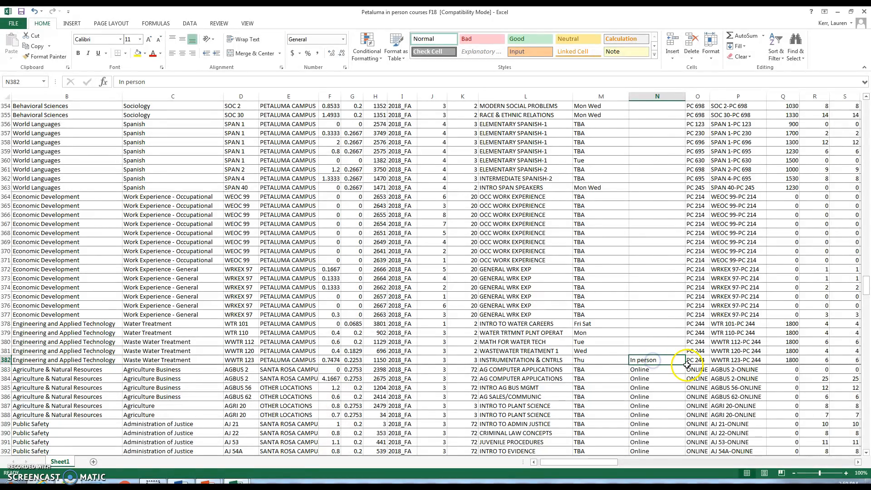
left_click_drag(687, 364, 647, 114)
Head the new delivery-type column "Mode of instruction" in N1
left_click(642, 108)
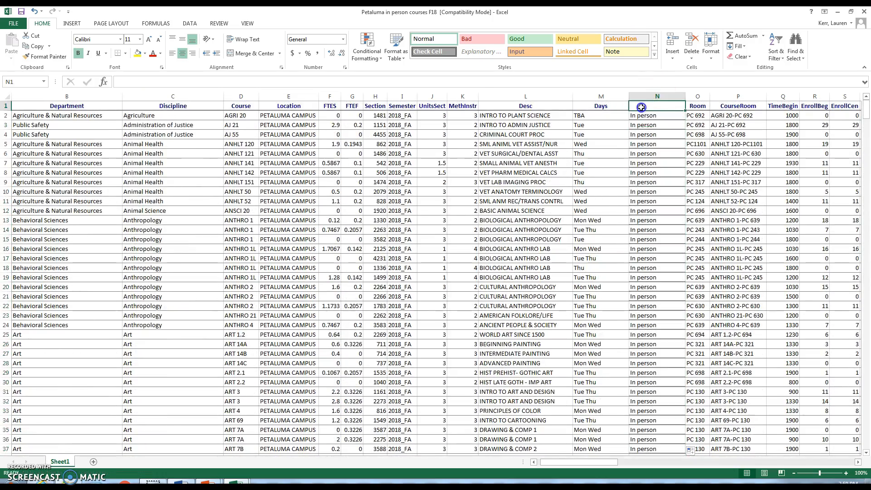
type("Mode of instruction")
key("Return")
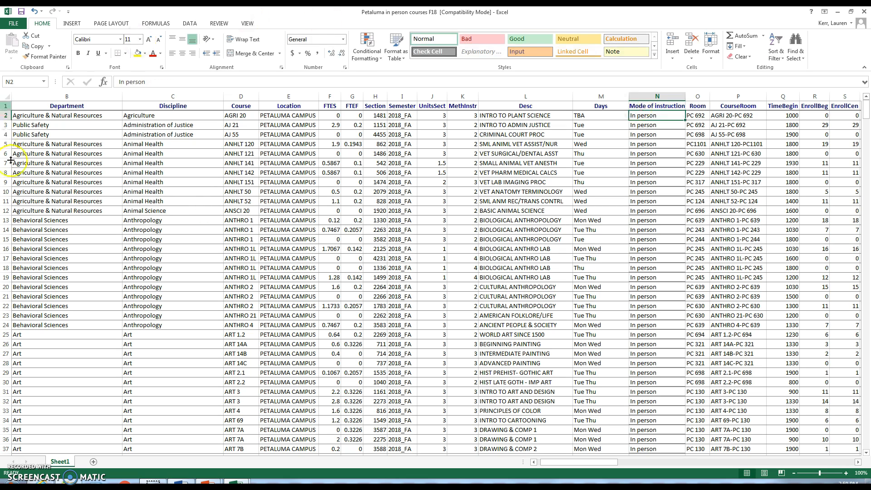
Delete the Department column, keeping the Discipline column beside it
left_click(208, 207)
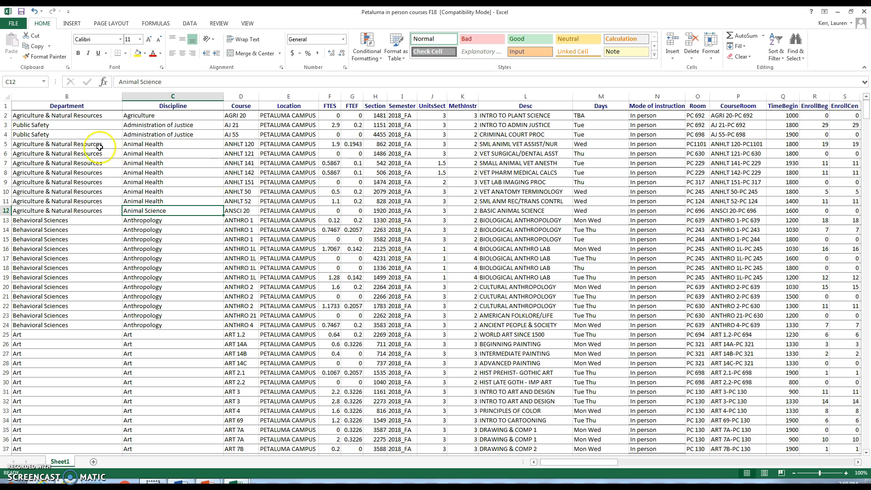
left_click(46, 153)
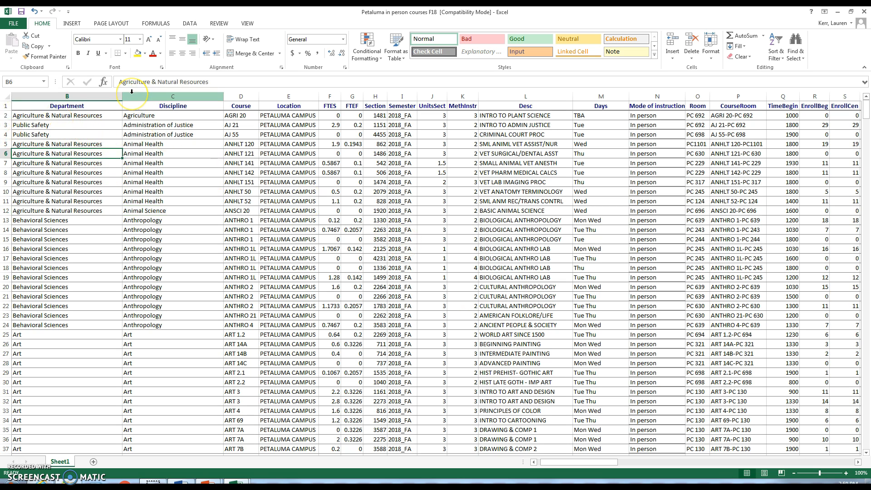
left_click(38, 277)
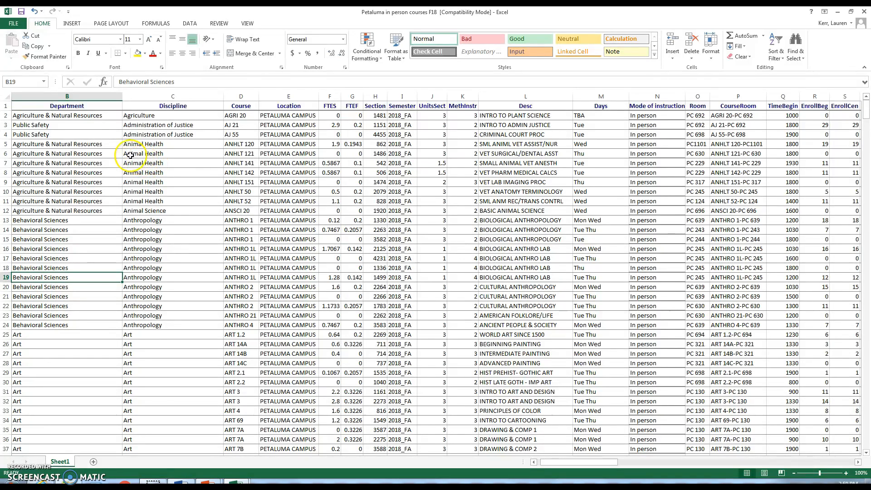
left_click(141, 144)
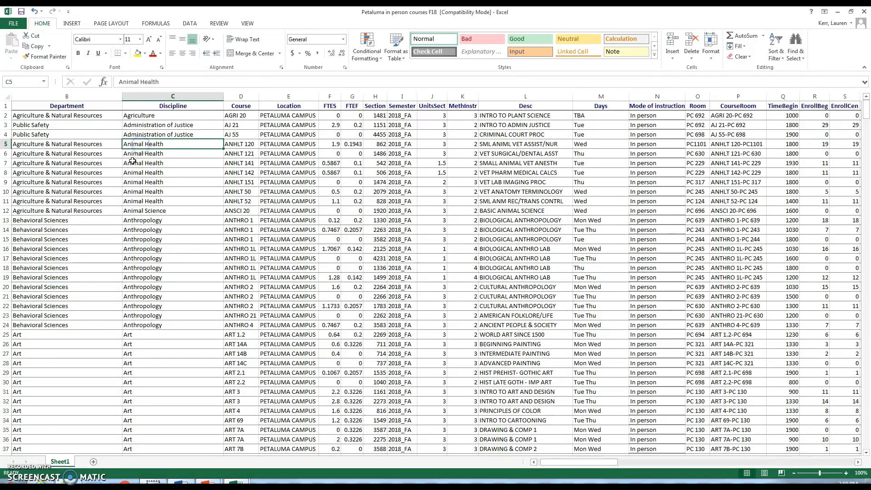
left_click_drag(148, 104, 101, 92)
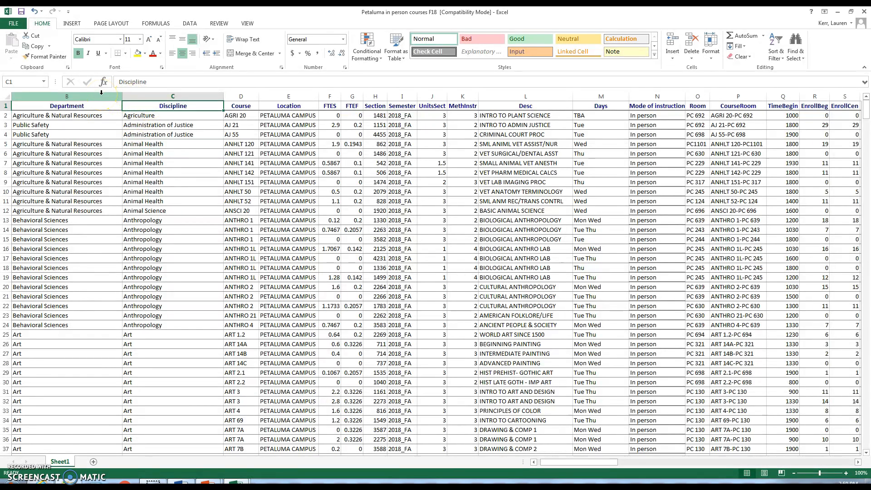
left_click(100, 94)
right_click(101, 93)
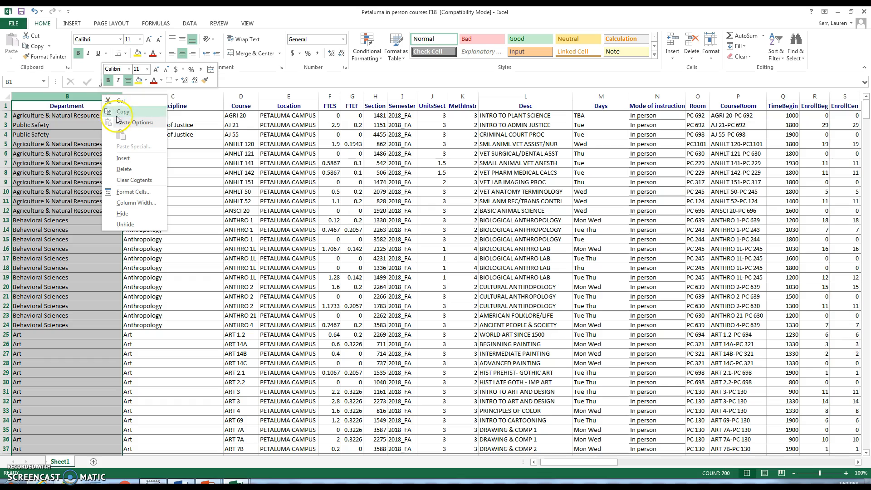
left_click(129, 173)
Review the Cluster values down the sheet and delete the Cluster column
key("ctrl+Home")
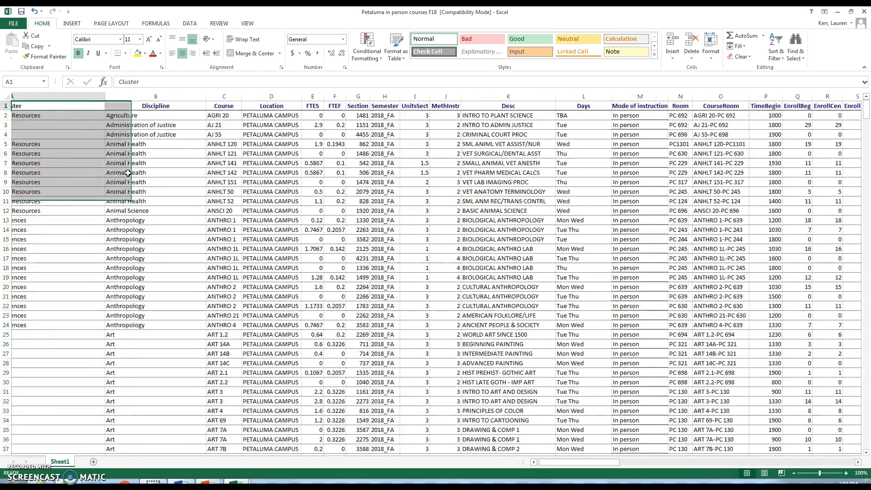
scroll(129, 173, "down", 20)
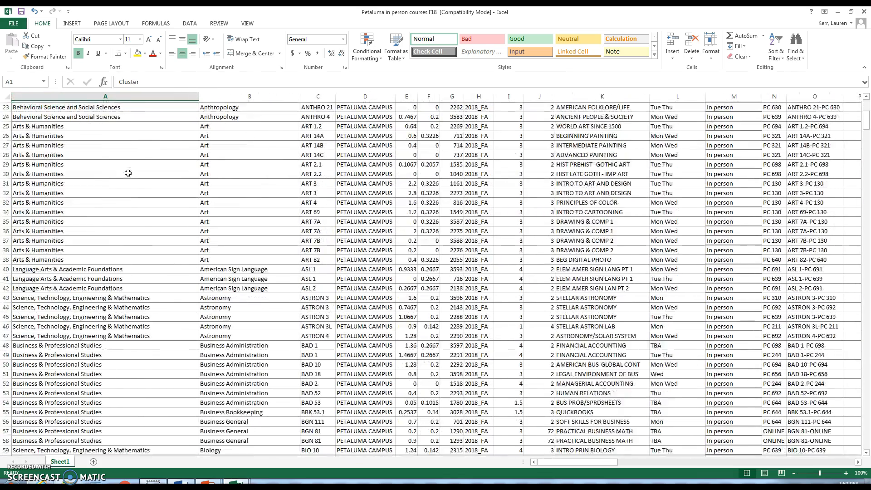
scroll(140, 178, "down", 20)
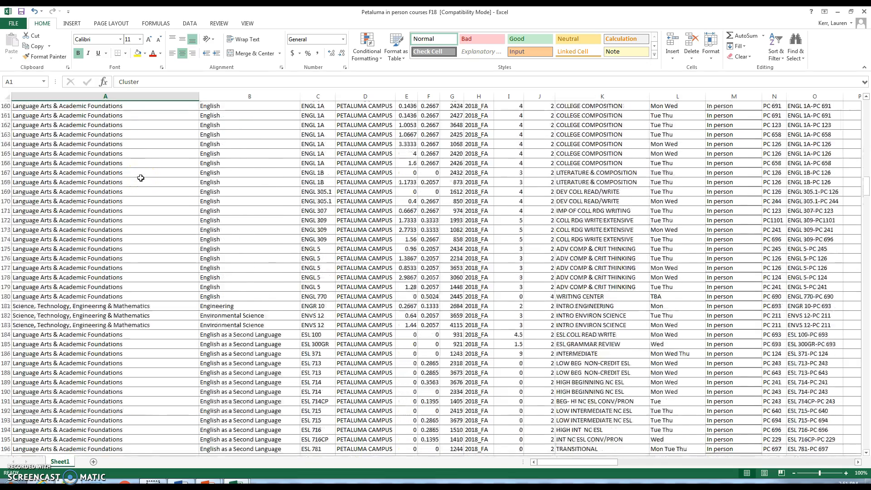
scroll(141, 179, "down", 20)
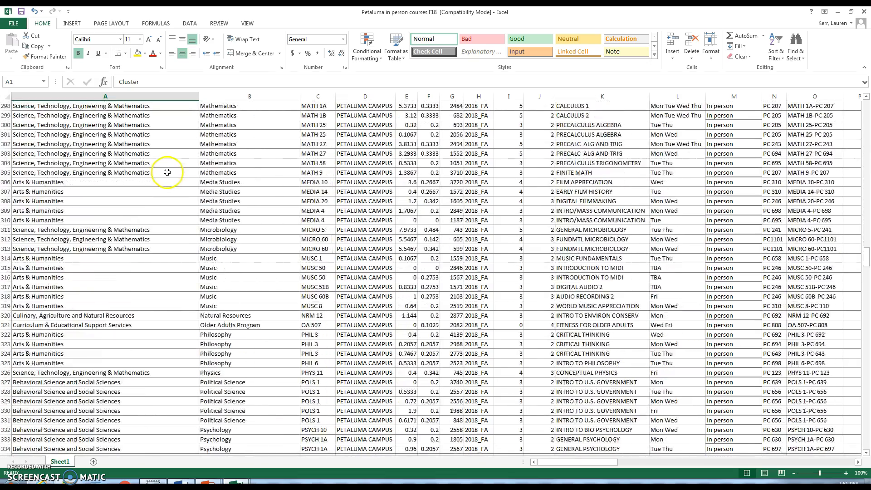
scroll(166, 172, "up", 20)
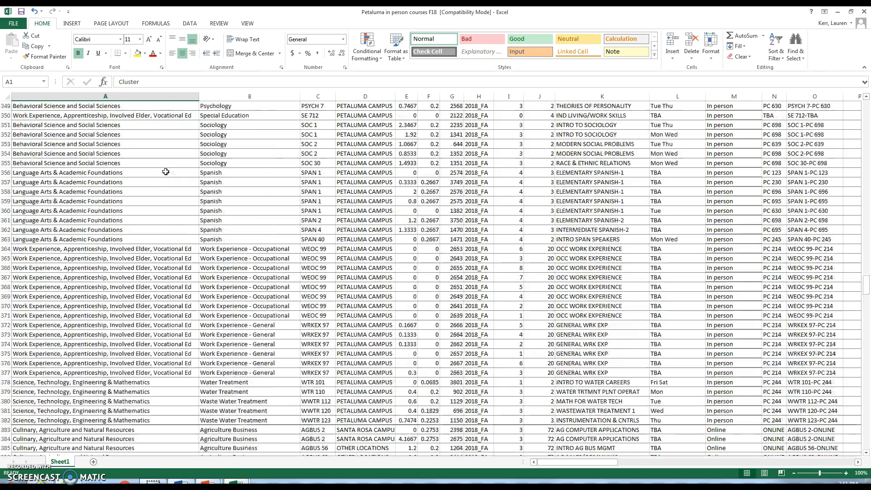
scroll(166, 172, "up", 3)
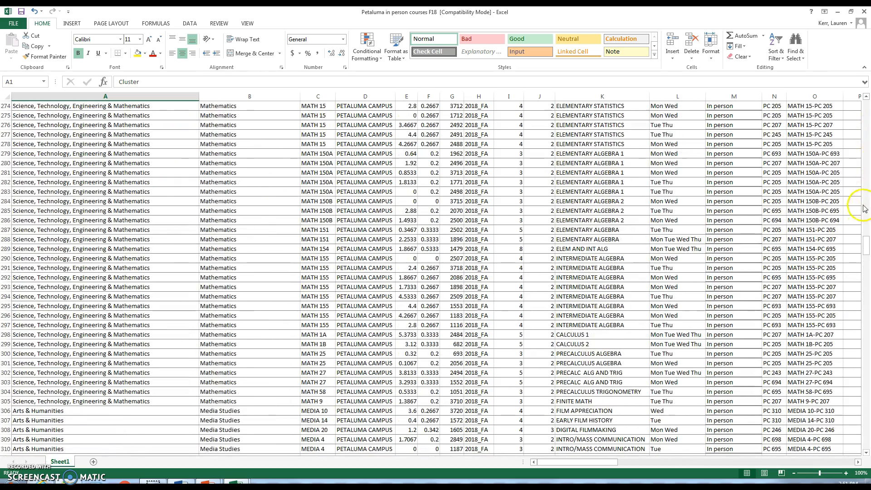
left_click_drag(868, 248, 864, 100)
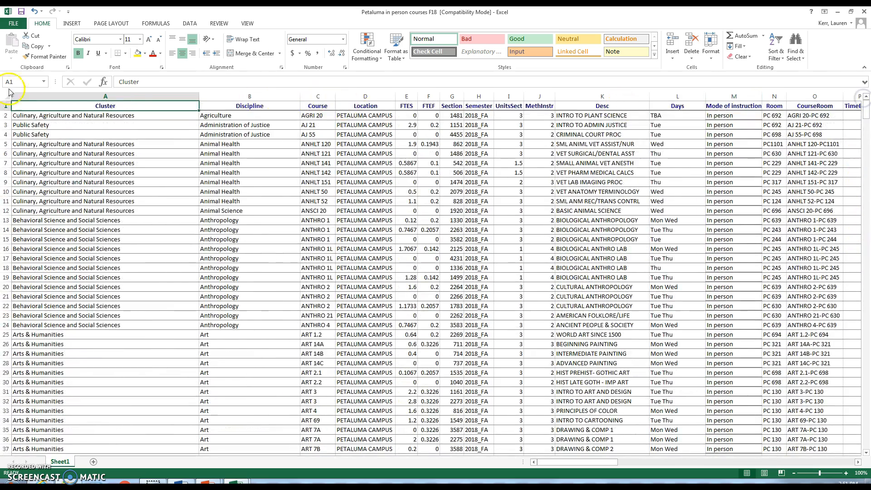
right_click(66, 92)
left_click(93, 177)
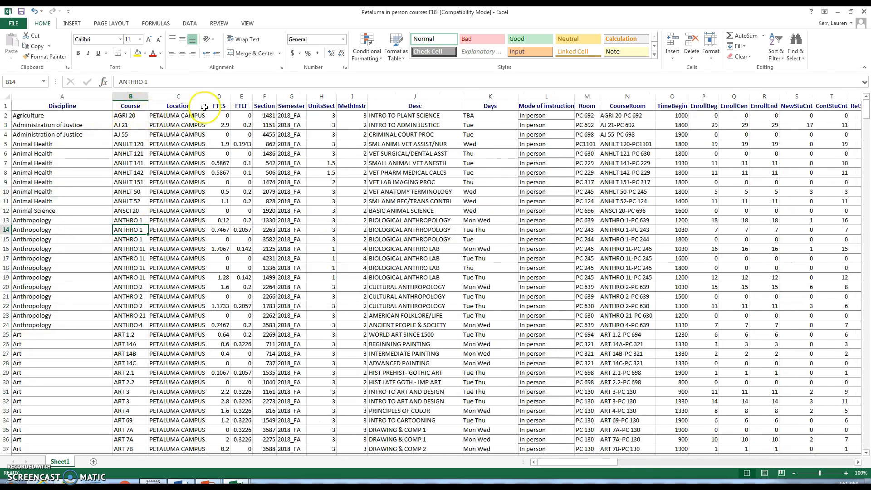
Delete the FTES and FTEF columns
left_click(224, 96)
left_click_drag(224, 97, 245, 96)
right_click(246, 96)
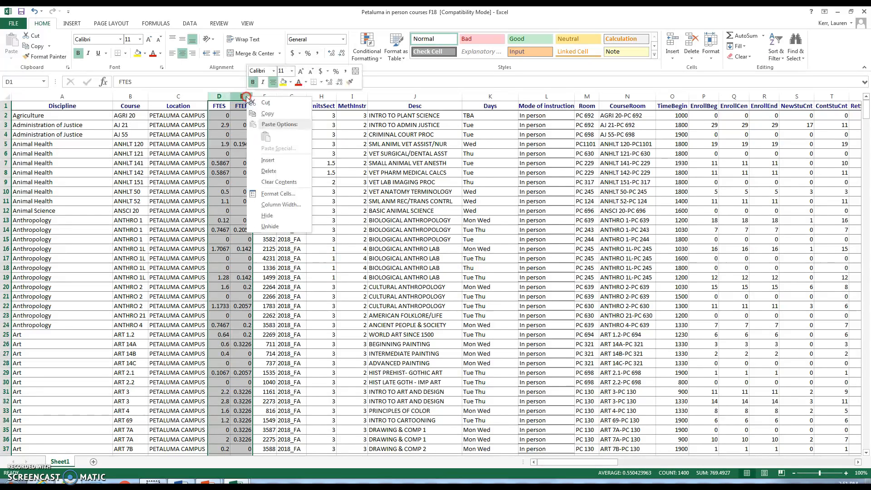
left_click(268, 171)
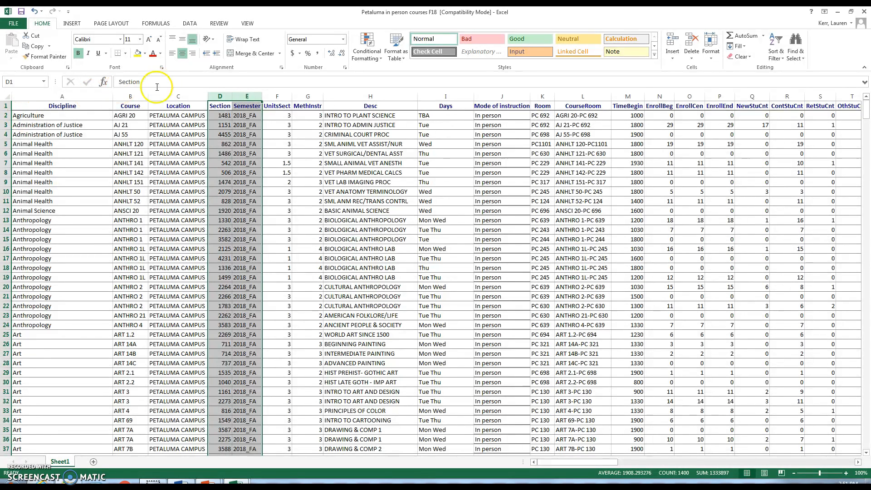
Keep the Section, Semester and UnitsSect columns and delete the MethInstr and Desc columns
left_click(222, 118)
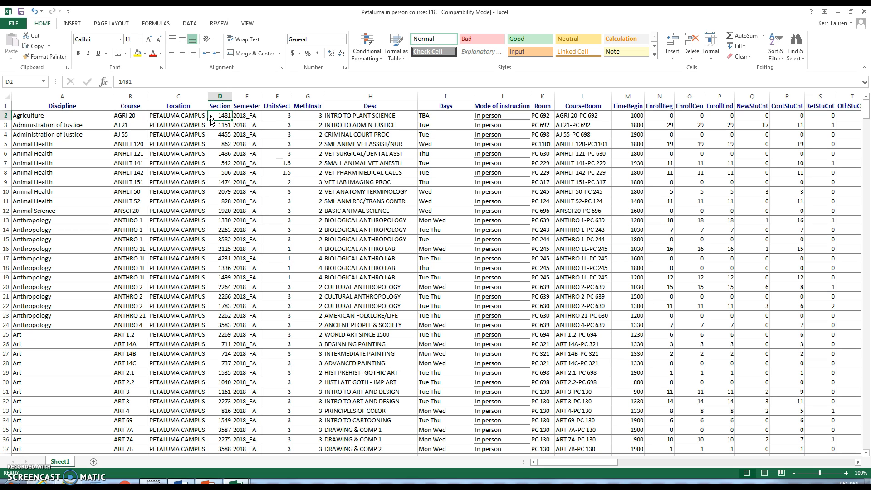
left_click(259, 118)
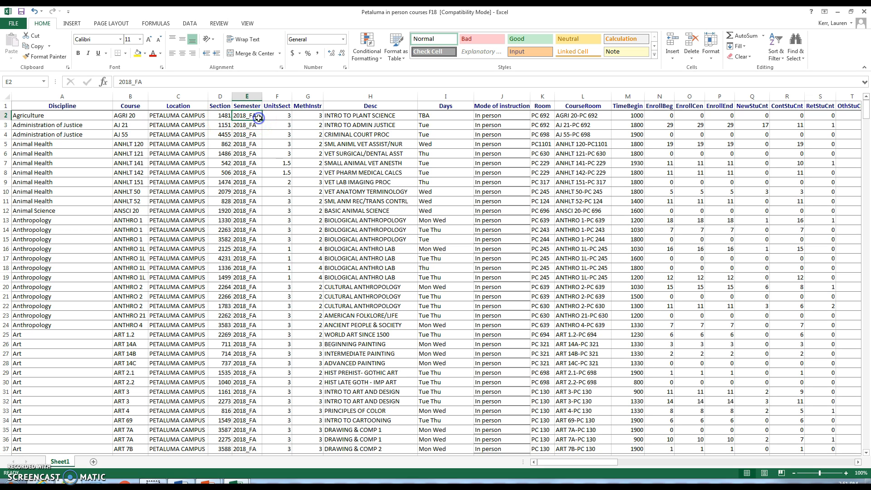
left_click(270, 98)
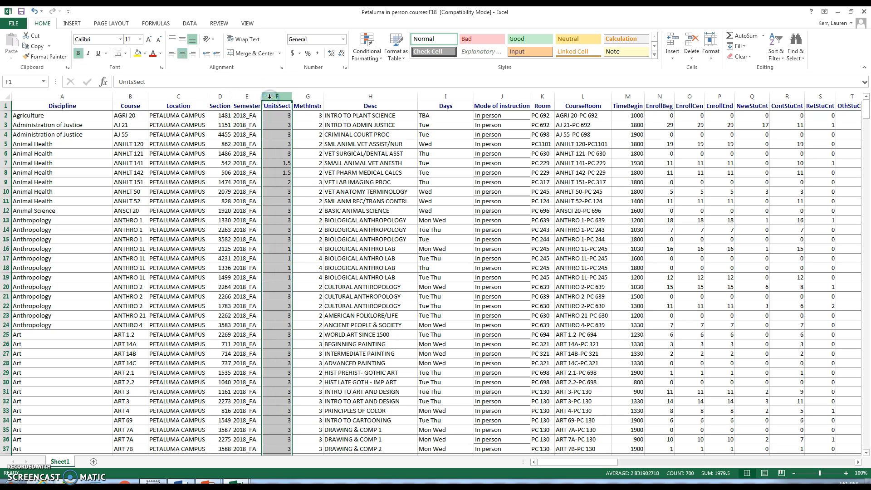
left_click(309, 96)
left_click_drag(309, 96, 399, 105)
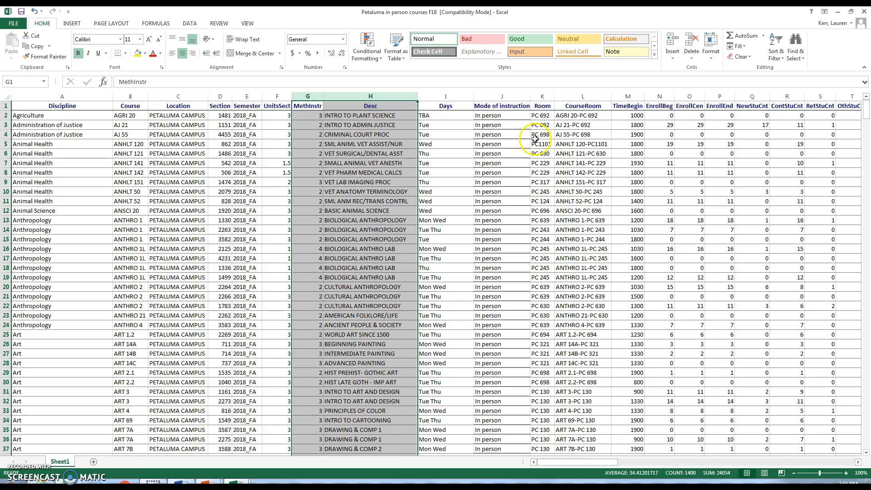
right_click(388, 176)
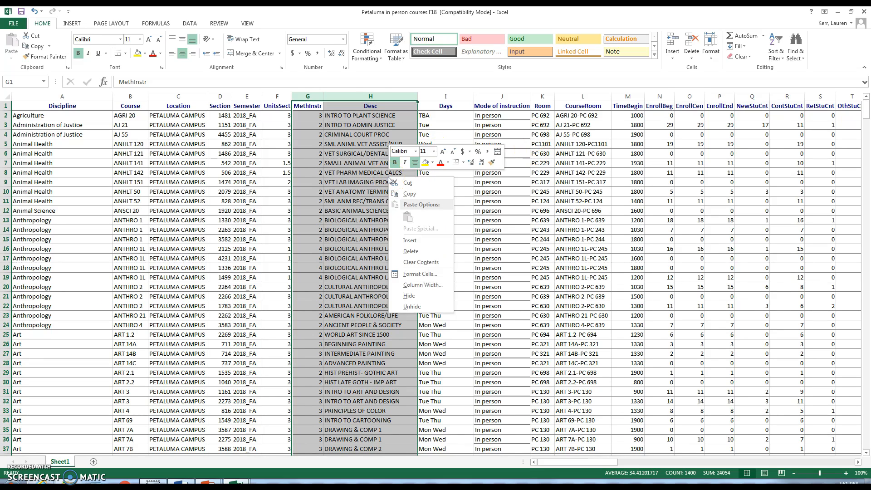
left_click(409, 215)
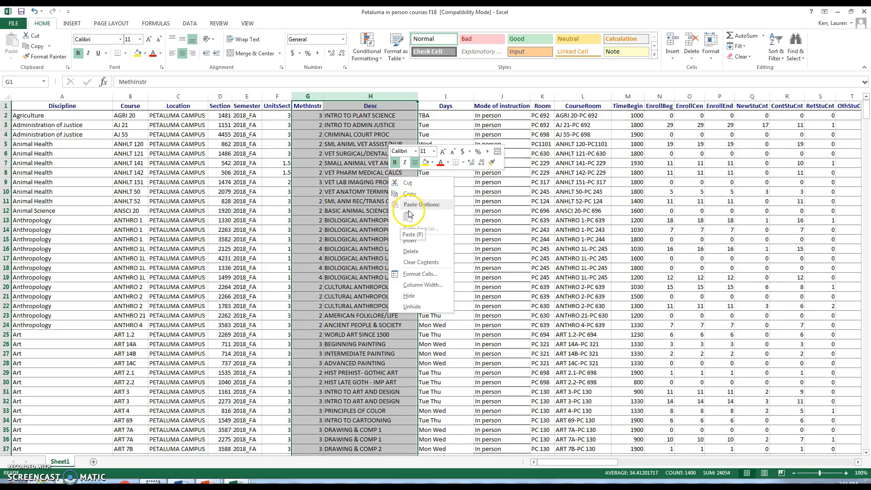
left_click(422, 251)
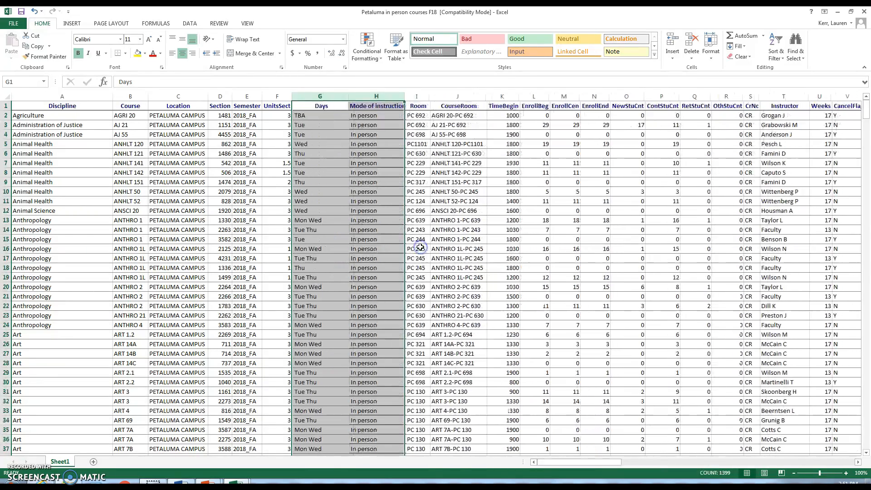
Delete the Days column before Mode of instruction
left_click(376, 230)
left_click_drag(320, 96, 339, 96)
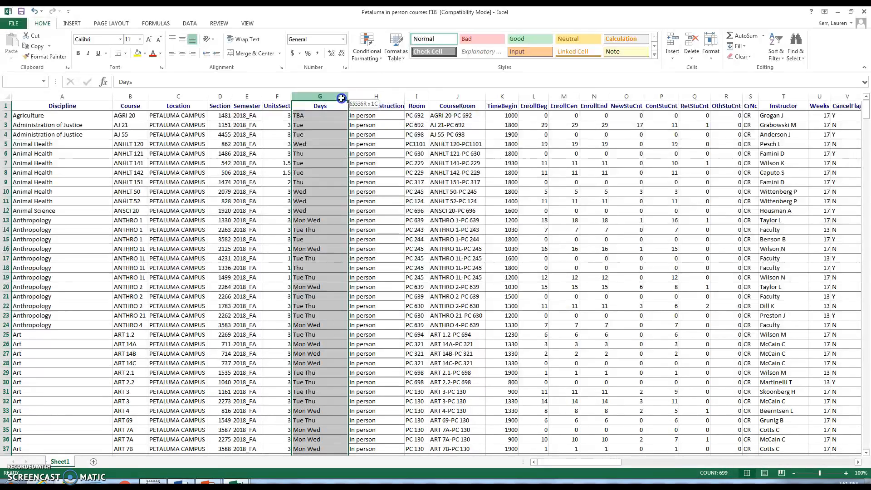
right_click(338, 96)
left_click(339, 165)
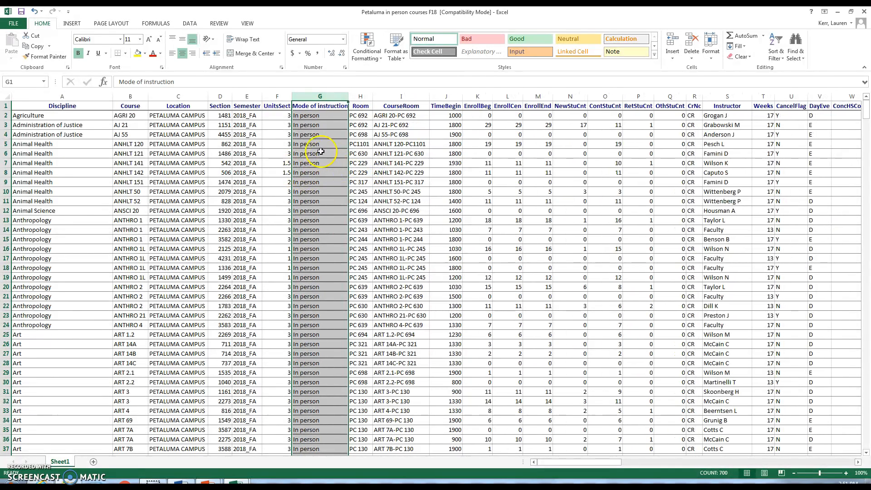
left_click(301, 154)
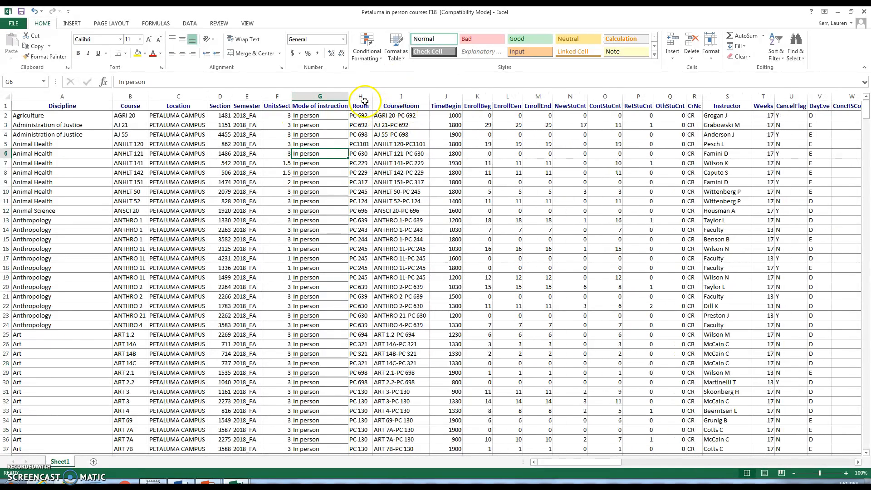
Delete all columns from Room through CrNc, between Mode of instruction and Instructor
left_click_drag(361, 96, 695, 101)
right_click(644, 127)
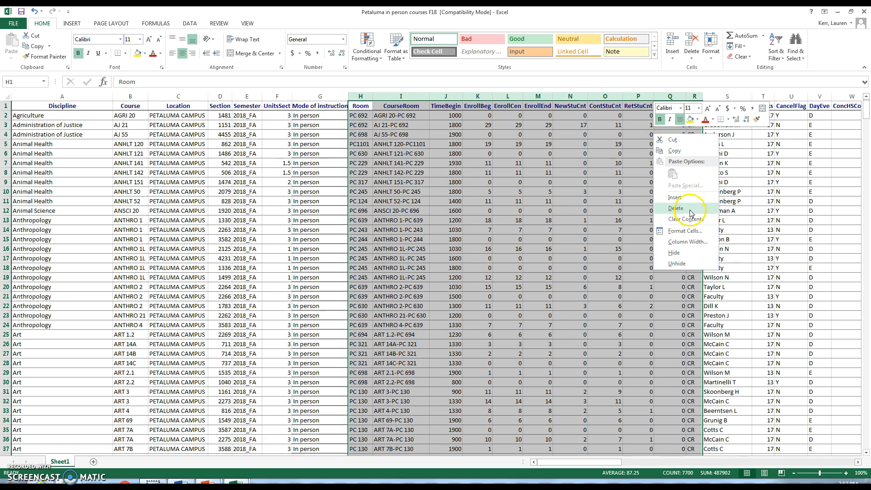
left_click(640, 175)
Delete all columns from ConcHSCount through Disabled_U, keeping DATE_BEGIN and DATE_END
left_click(400, 112)
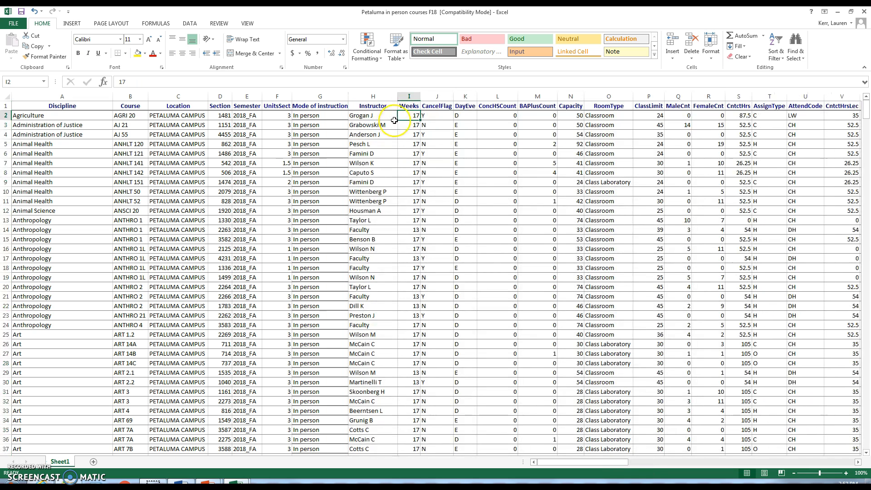
key("Right")
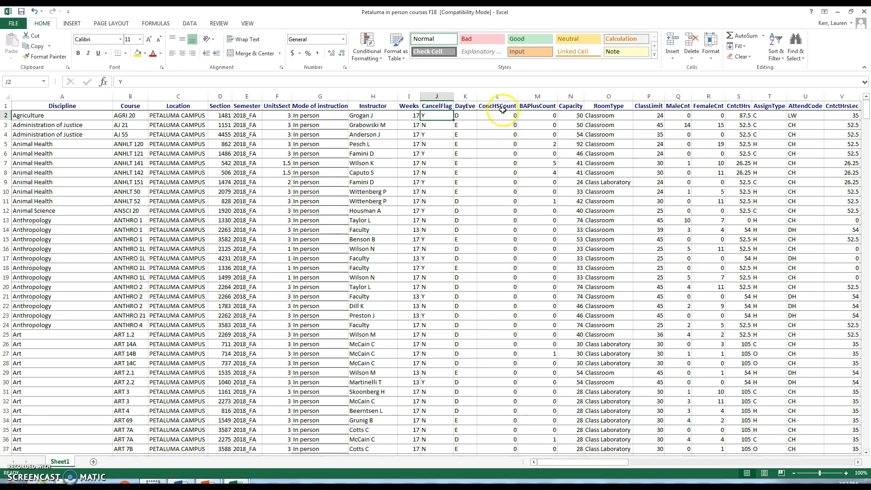
left_click(489, 98)
left_click_drag(489, 98, 737, 88)
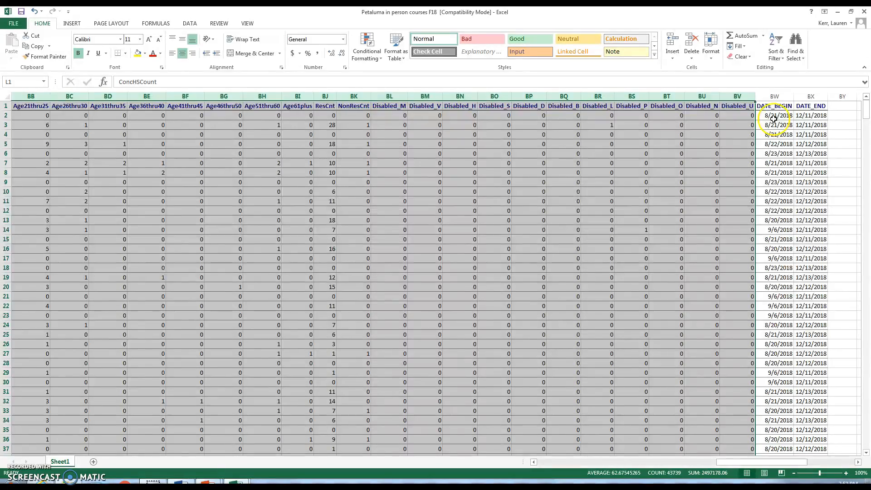
left_click_drag(722, 463, 530, 469)
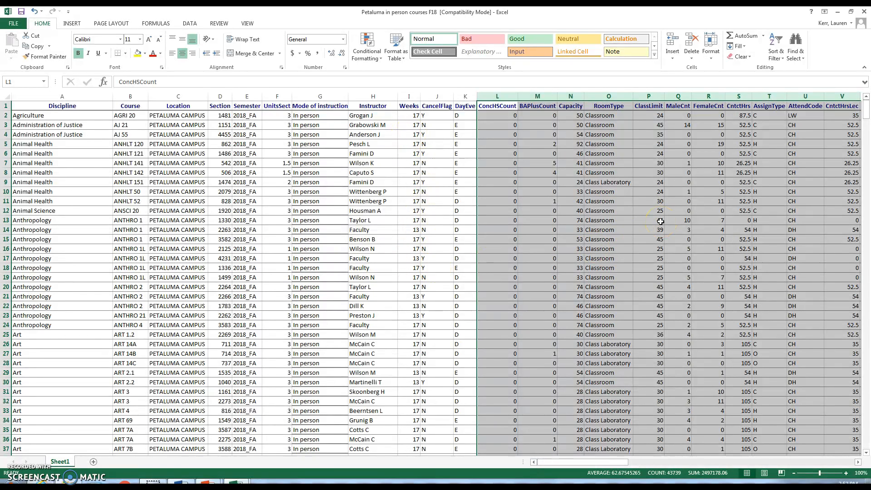
right_click(660, 222)
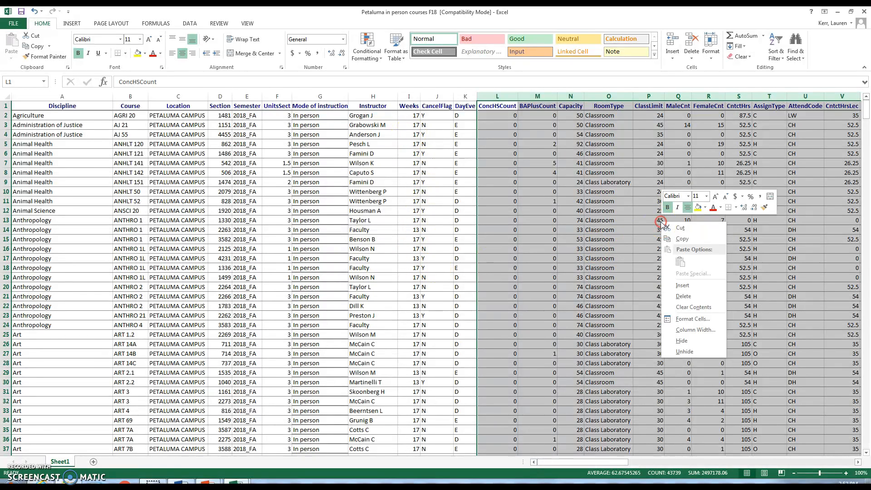
left_click(682, 301)
left_click_drag(598, 463, 780, 461)
right_click(521, 354)
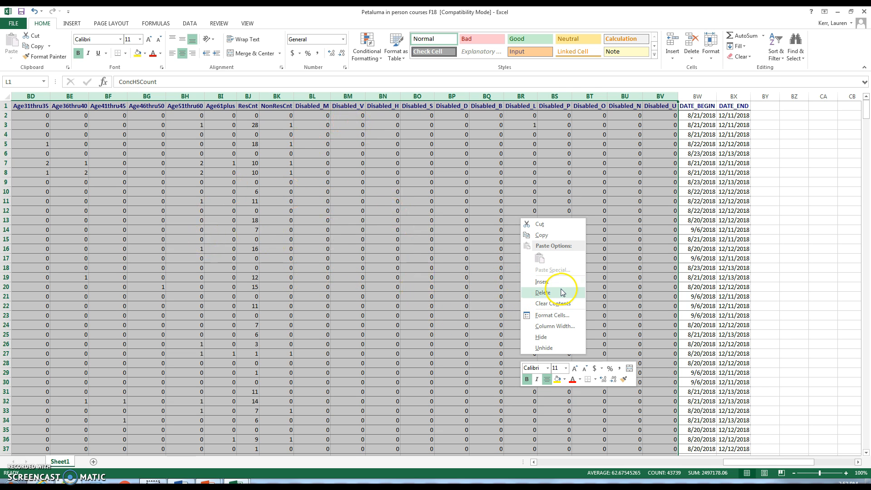
left_click(538, 277)
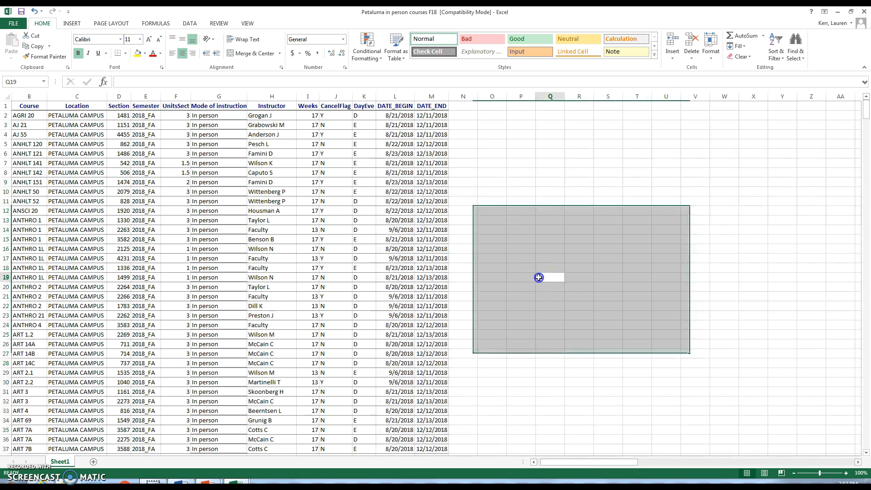
Return to the Discipline column in row 19 and review the remaining columns through DATE_END
key("Left")
key("Left")
key("Left")
key("Left")
key("Left")
key("Left")
key("Left")
key("Left")
key("Left")
key("Left")
key("Left")
key("Left")
key("Left")
key("Left")
key("Left")
key("Left")
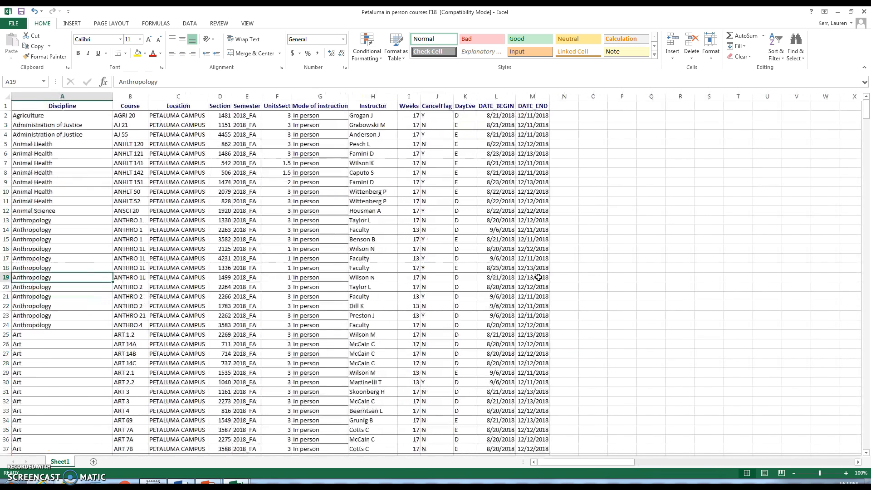